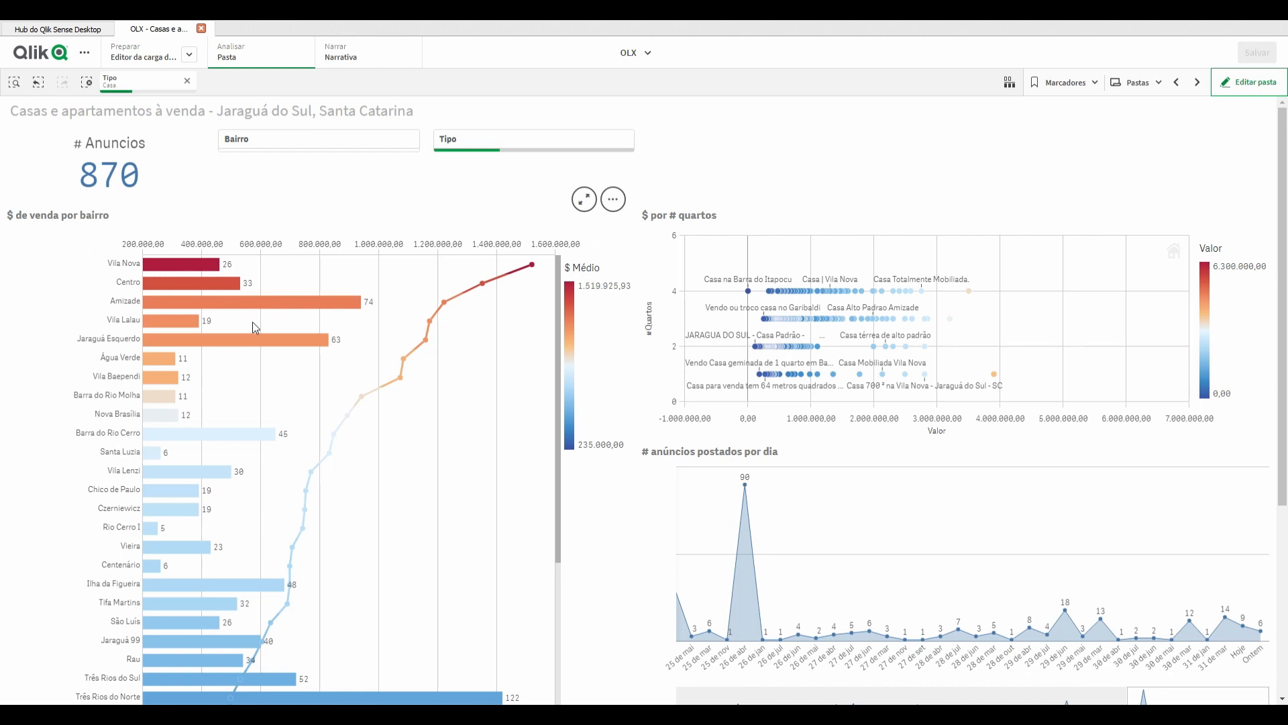
# - Take a story snapshot of the '$ de venda por bairro' chart, annotated '$ de venda por bairro-01-oago'
pyautogui.click(614, 201)
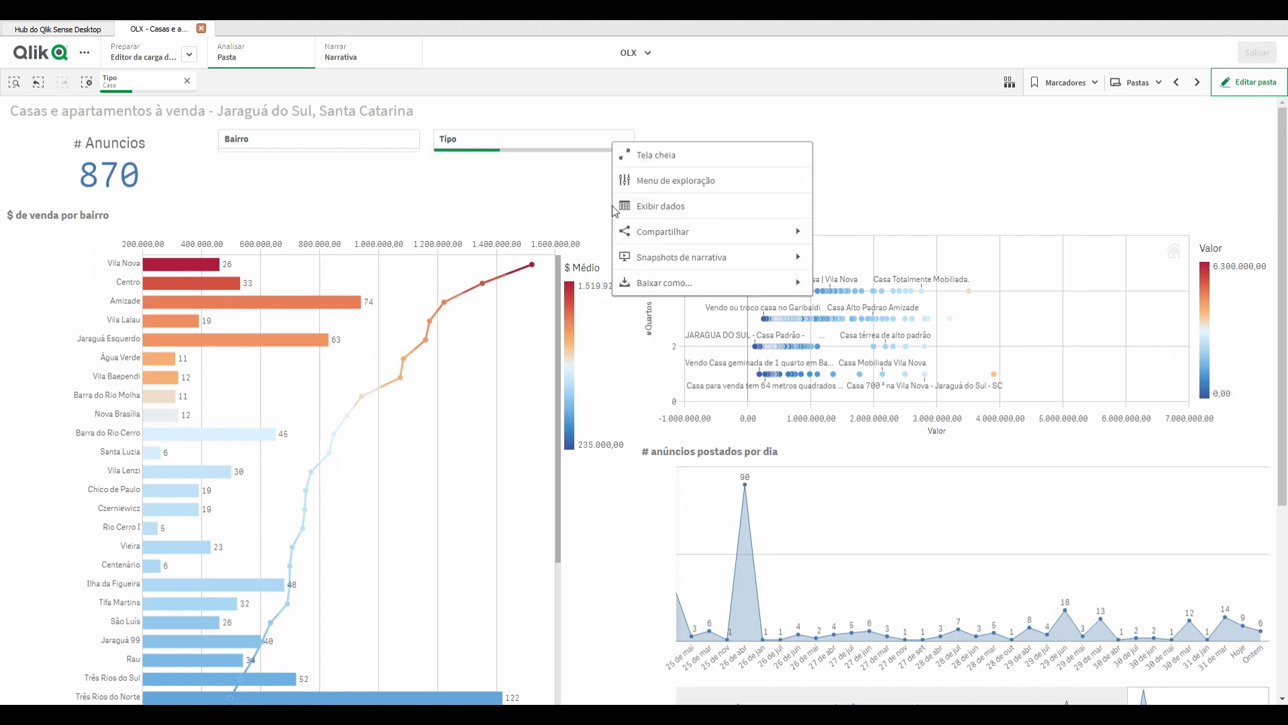
pyautogui.click(681, 258)
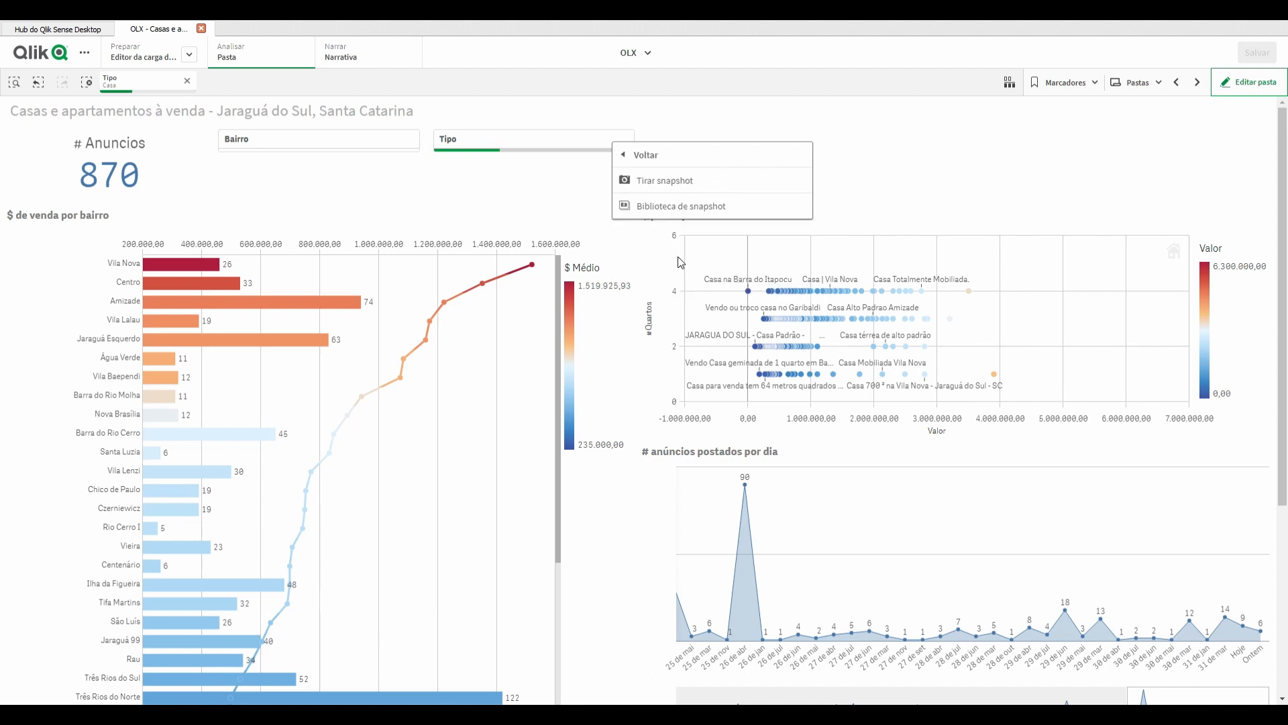
pyautogui.click(661, 183)
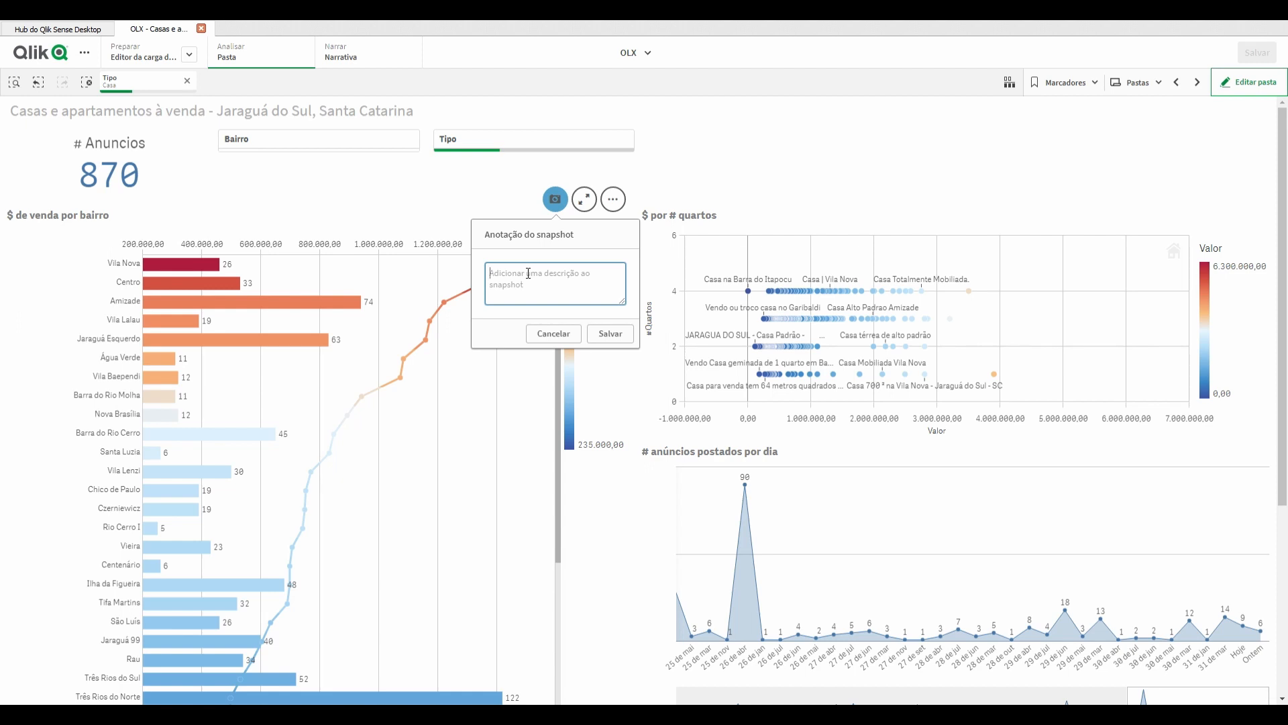
pyautogui.write('$ de venda por bairro-01-oago')
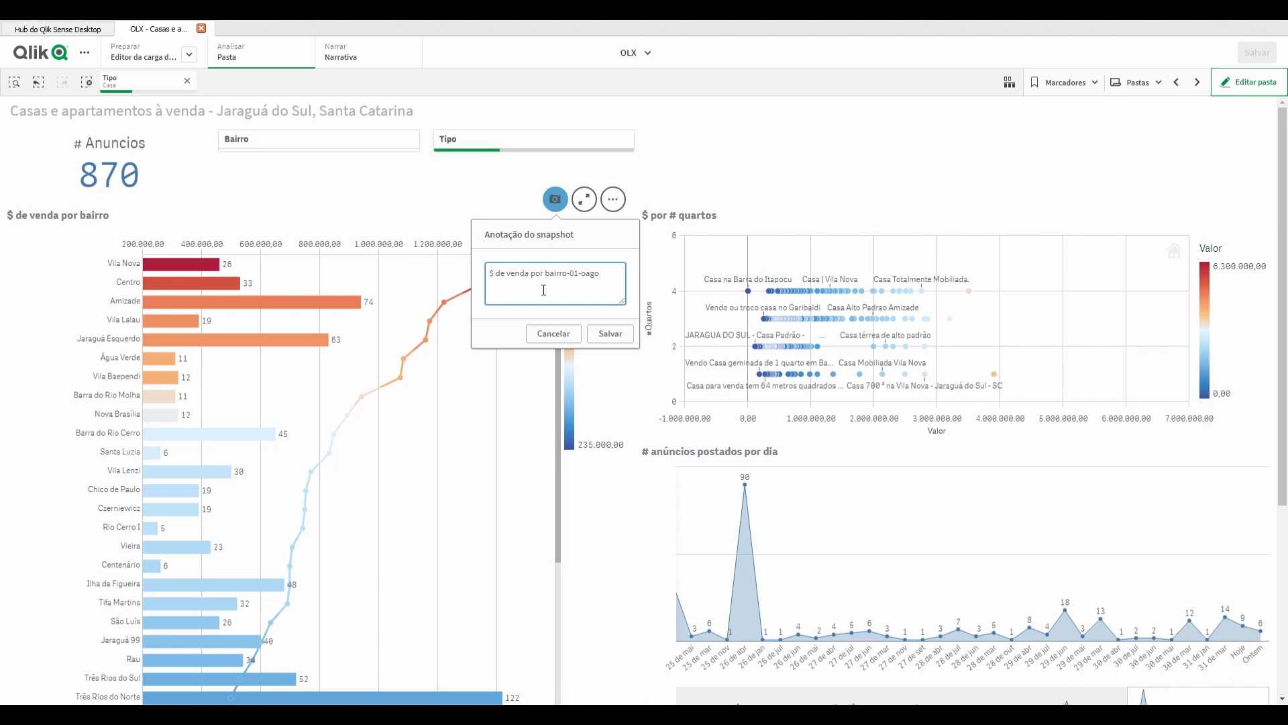
pyautogui.click(605, 335)
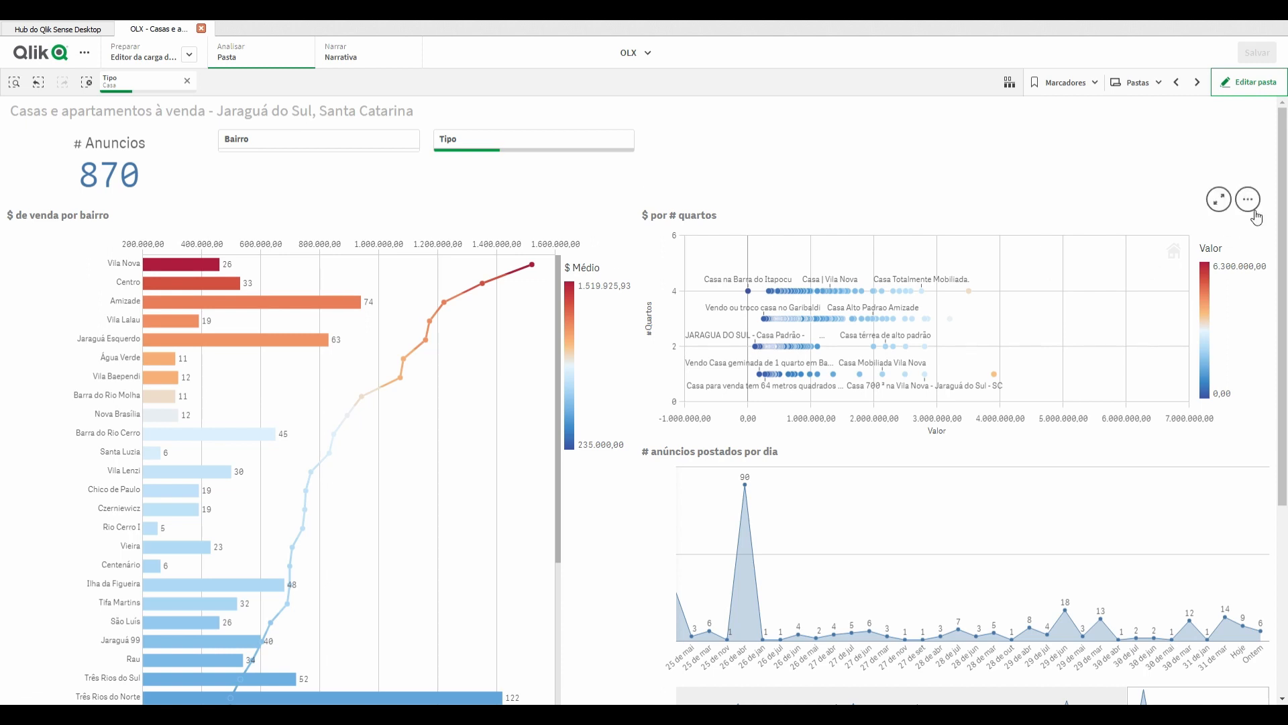
# - Take a story snapshot of the '$ por # quartos' chart, annotated '$ por # quartos-01-ago'
pyautogui.click(1251, 201)
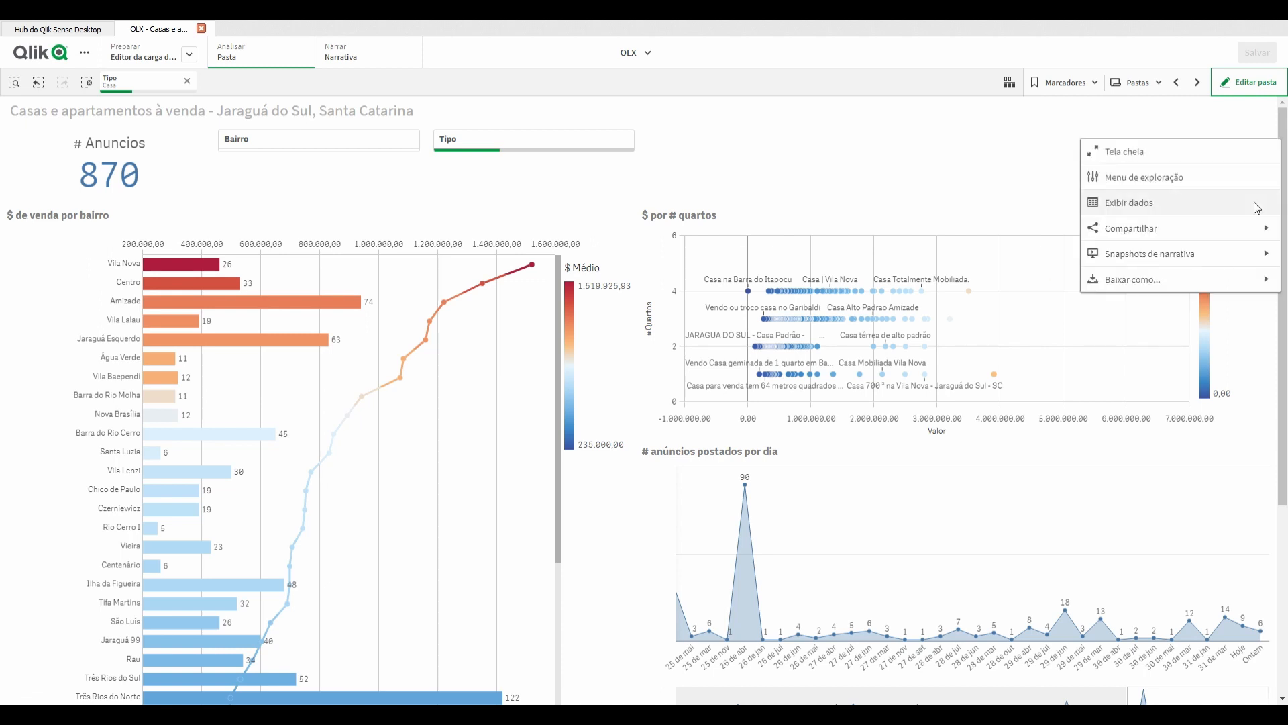
pyautogui.click(1229, 253)
pyautogui.click(1160, 176)
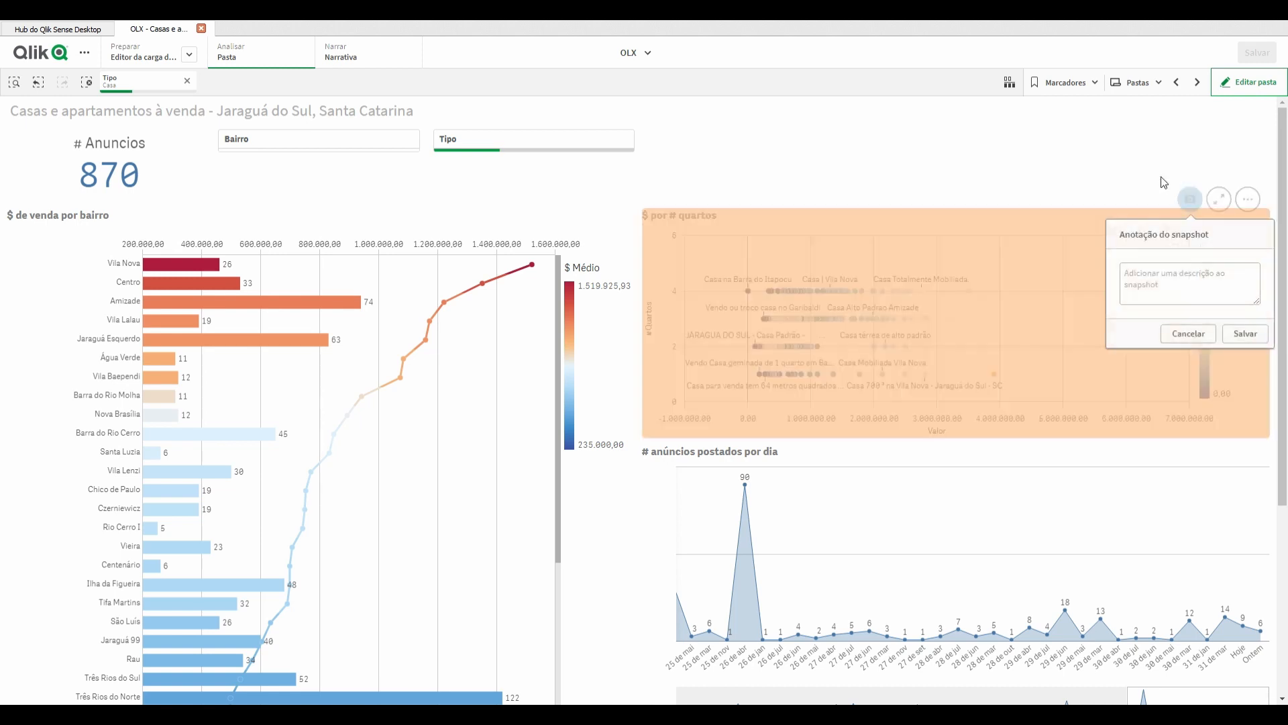
pyautogui.click(1156, 278)
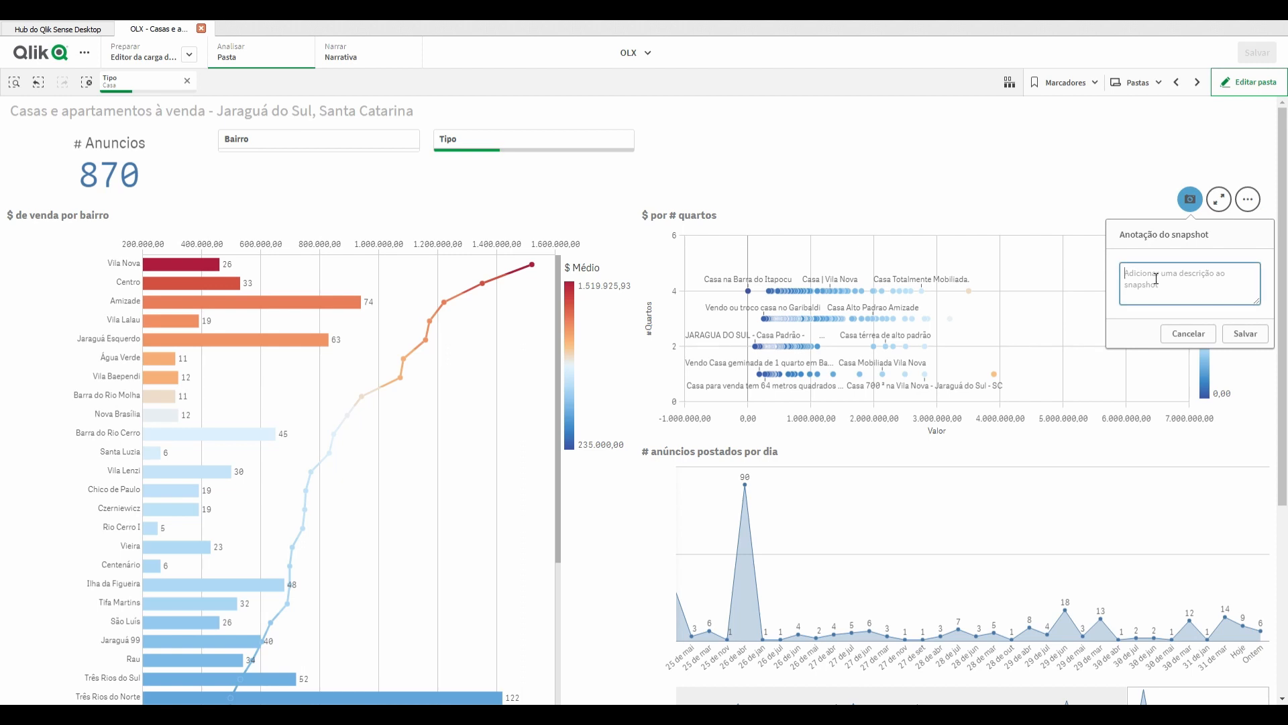
pyautogui.write('$ por # quartos-01-ago')
pyautogui.click(1246, 334)
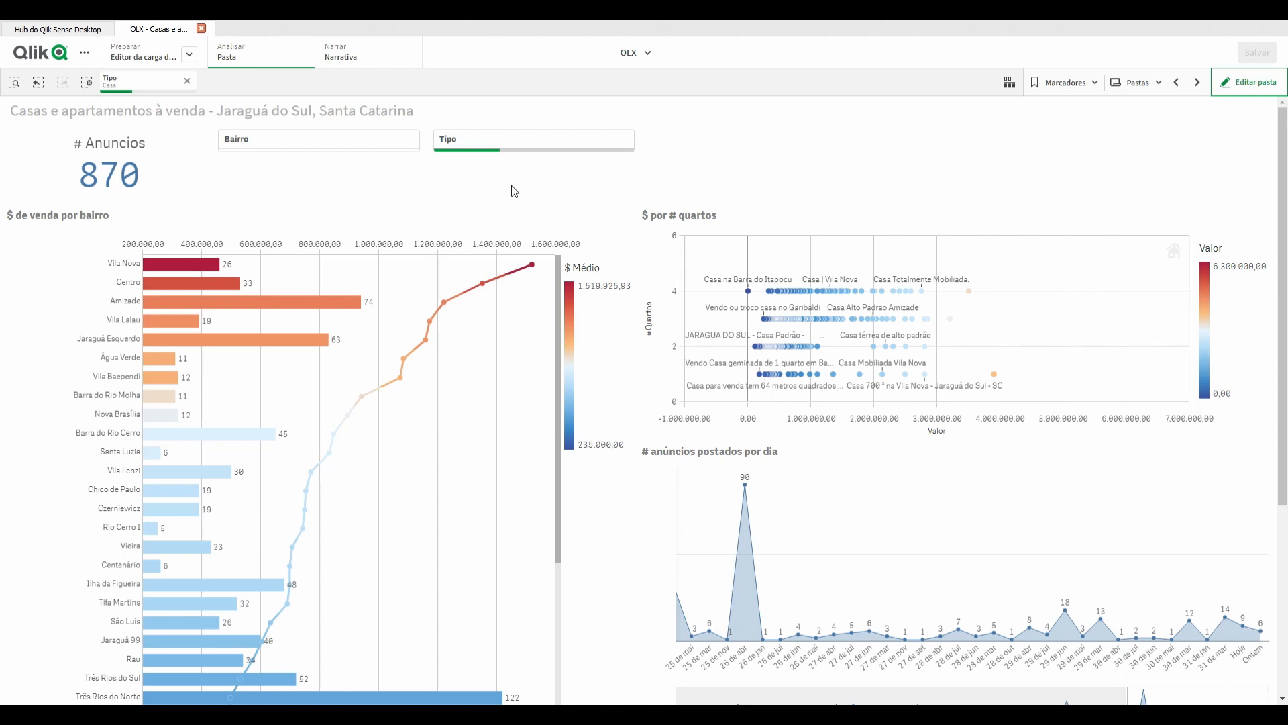
# - Insert the '$ de venda por bairro' snapshot on the story's blank slide and move it to the slide's lower-right corner
pyautogui.click(376, 69)
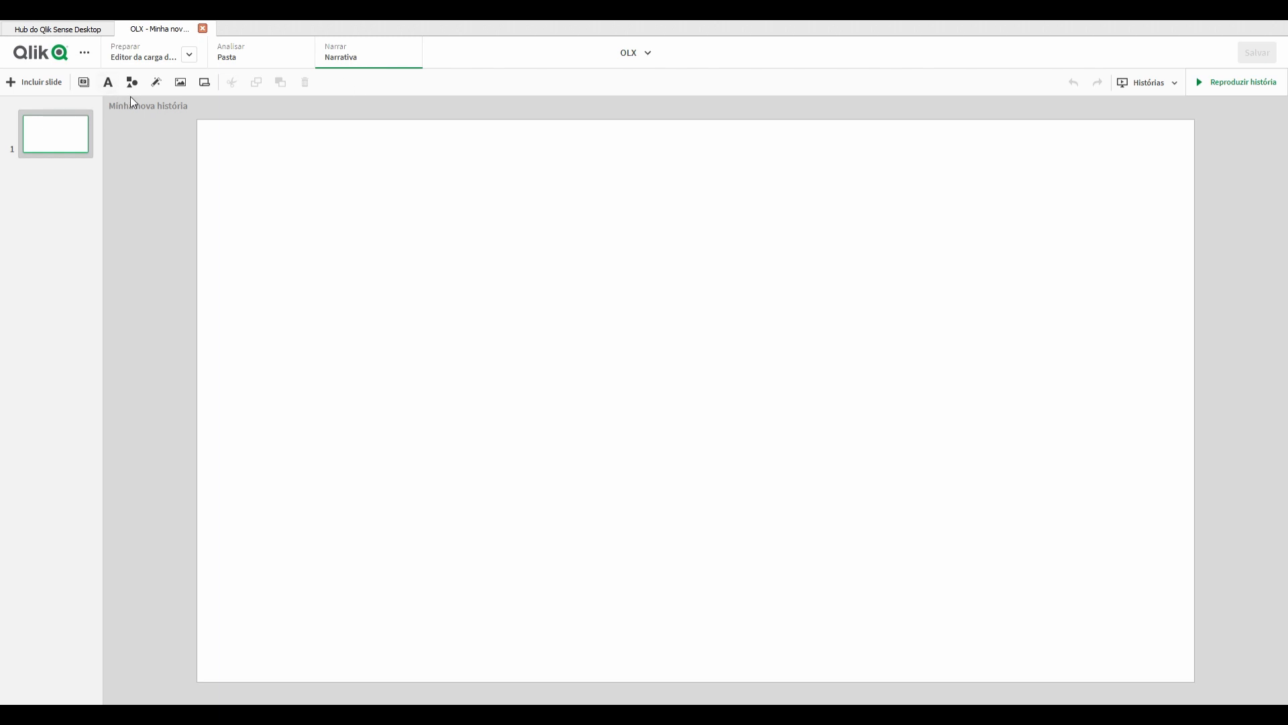
pyautogui.click(88, 85)
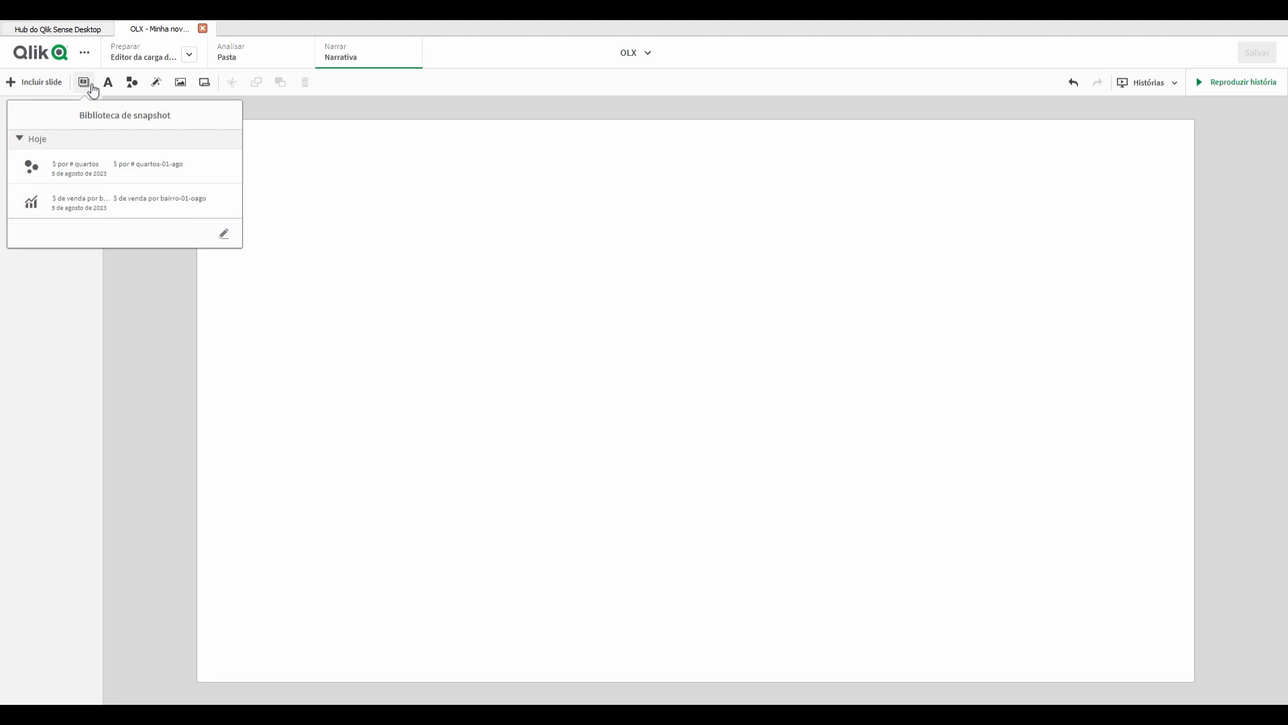
pyautogui.doubleClick(109, 213)
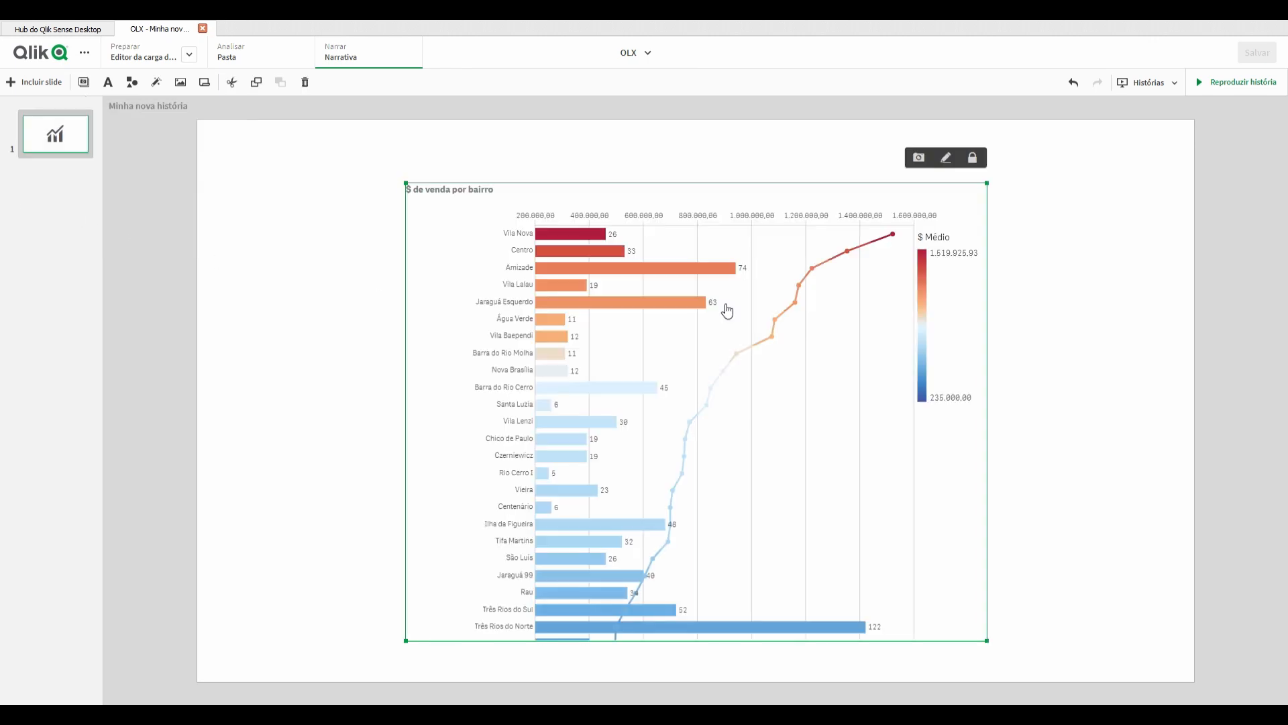
pyautogui.moveTo(650, 401); pyautogui.dragTo(832, 434)
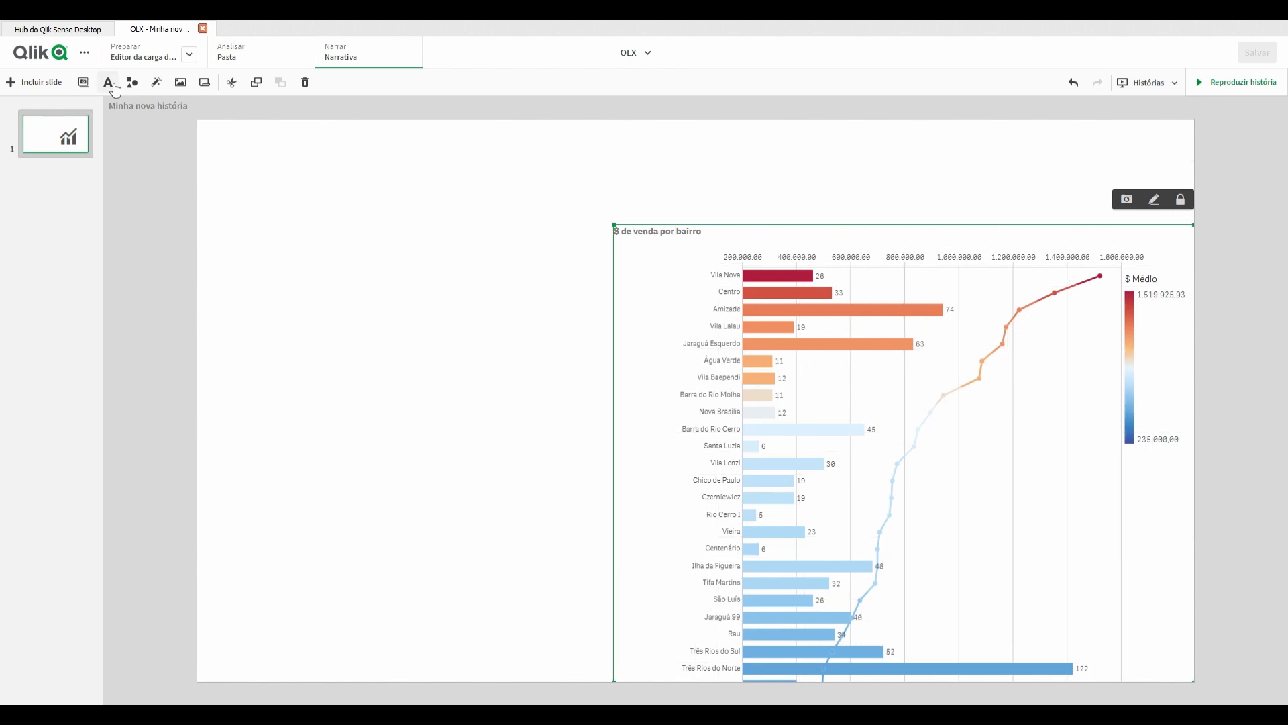
# - Add a paragraph reading '1 ago 23' and fit it above the chart's legend at the slide's right edge
pyautogui.click(108, 83)
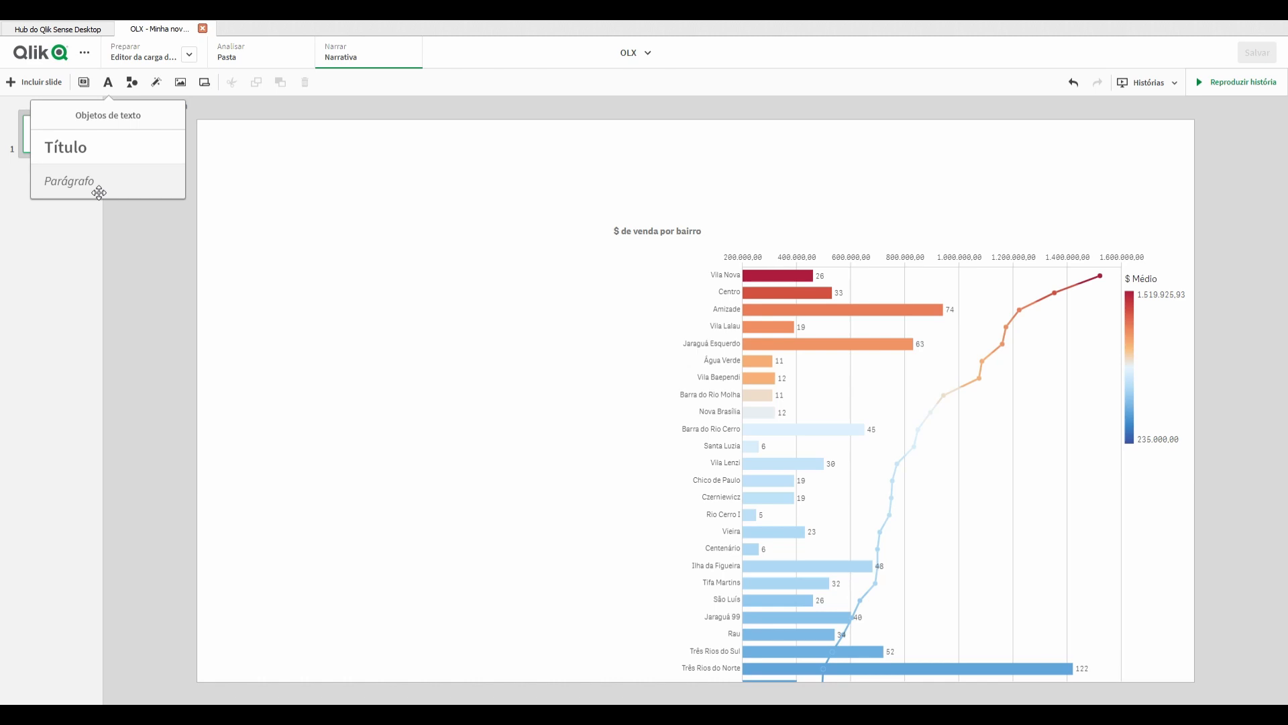
pyautogui.click(98, 193)
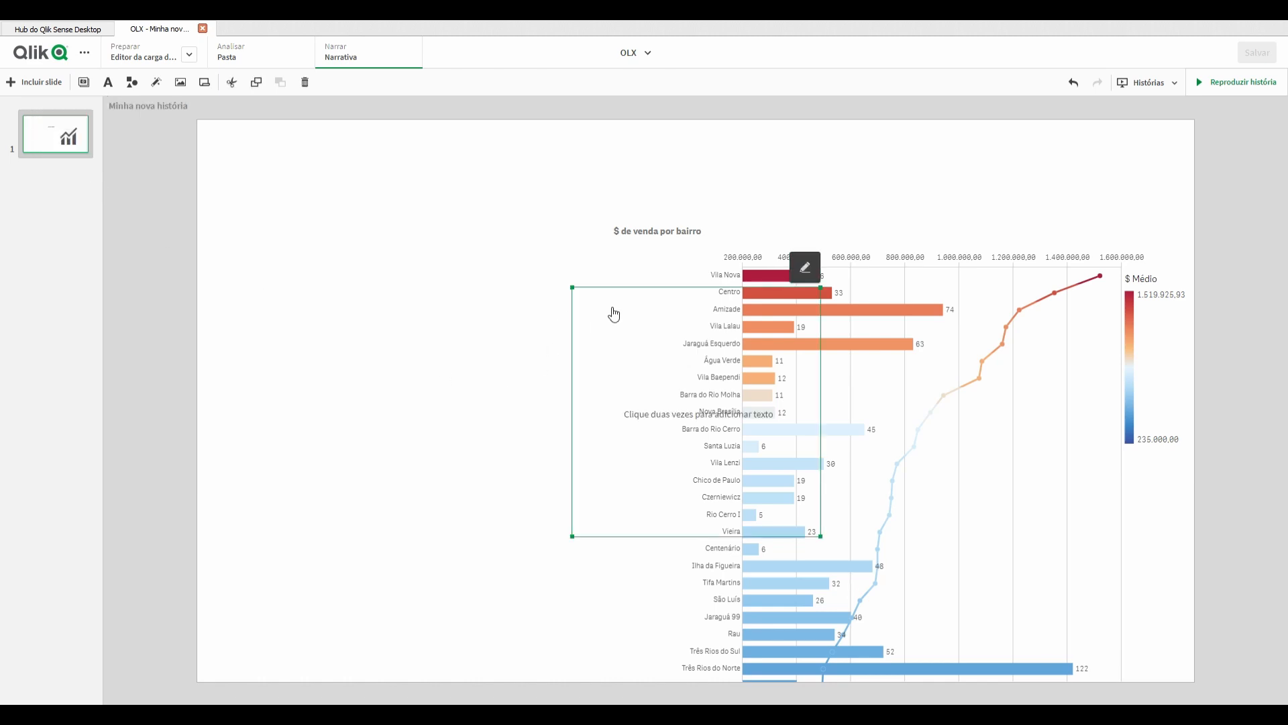
pyautogui.click(809, 272)
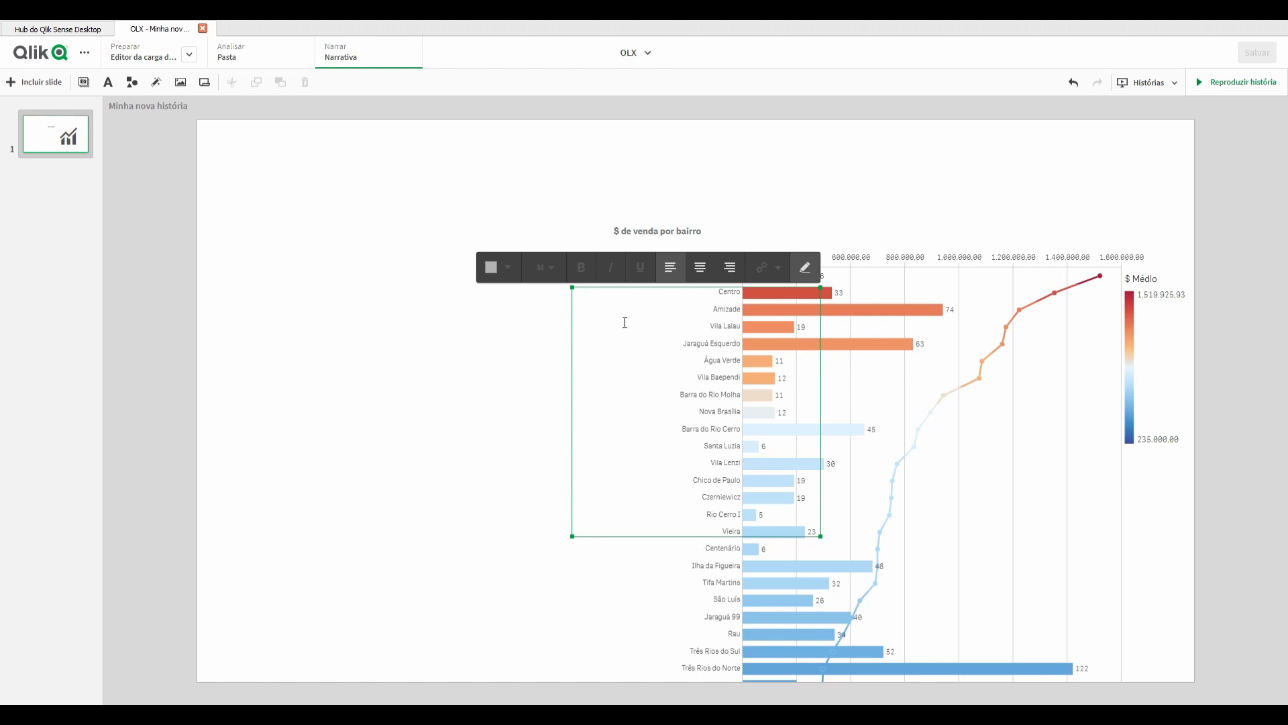
pyautogui.write('1 out')
pyautogui.hotkey('ctrl', 'shift', 'Left')
pyautogui.write('ago 23')
pyautogui.moveTo(821, 536); pyautogui.dragTo(1178, 250)
pyautogui.click(1252, 359)
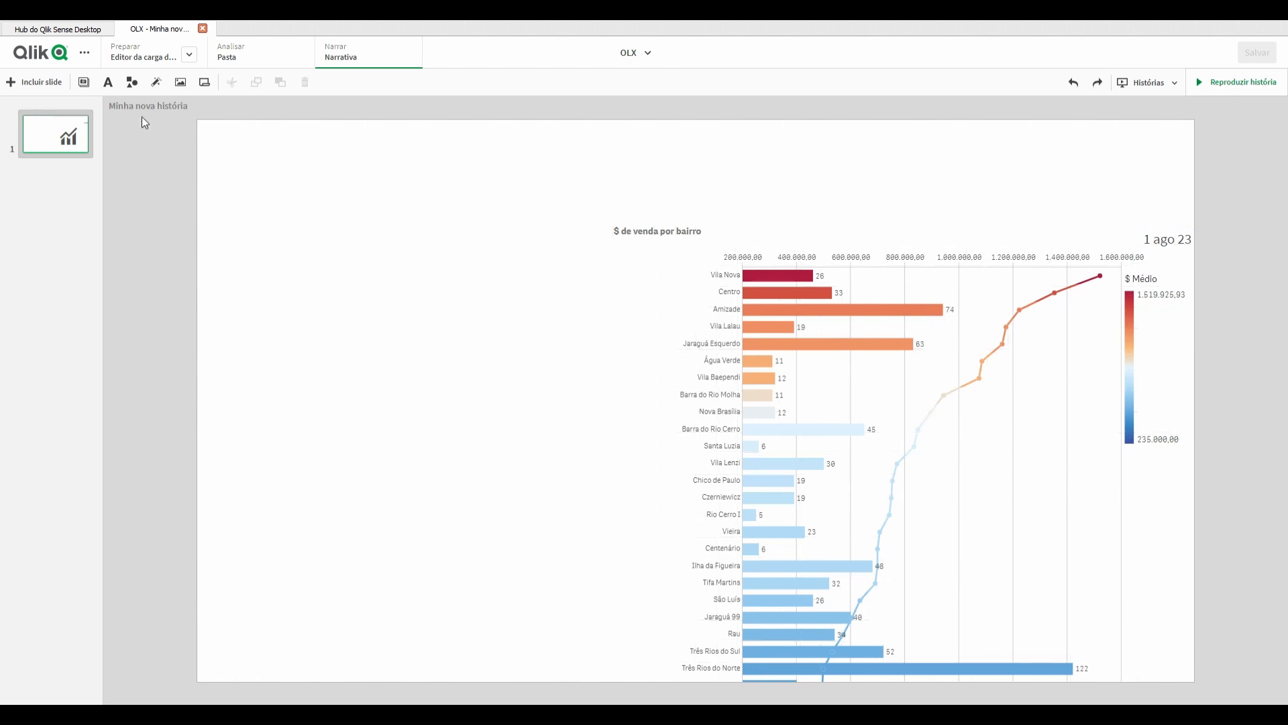
# - Add a black square shape at the slide's upper-left corner and stretch it into a full-width header band
pyautogui.click(144, 87)
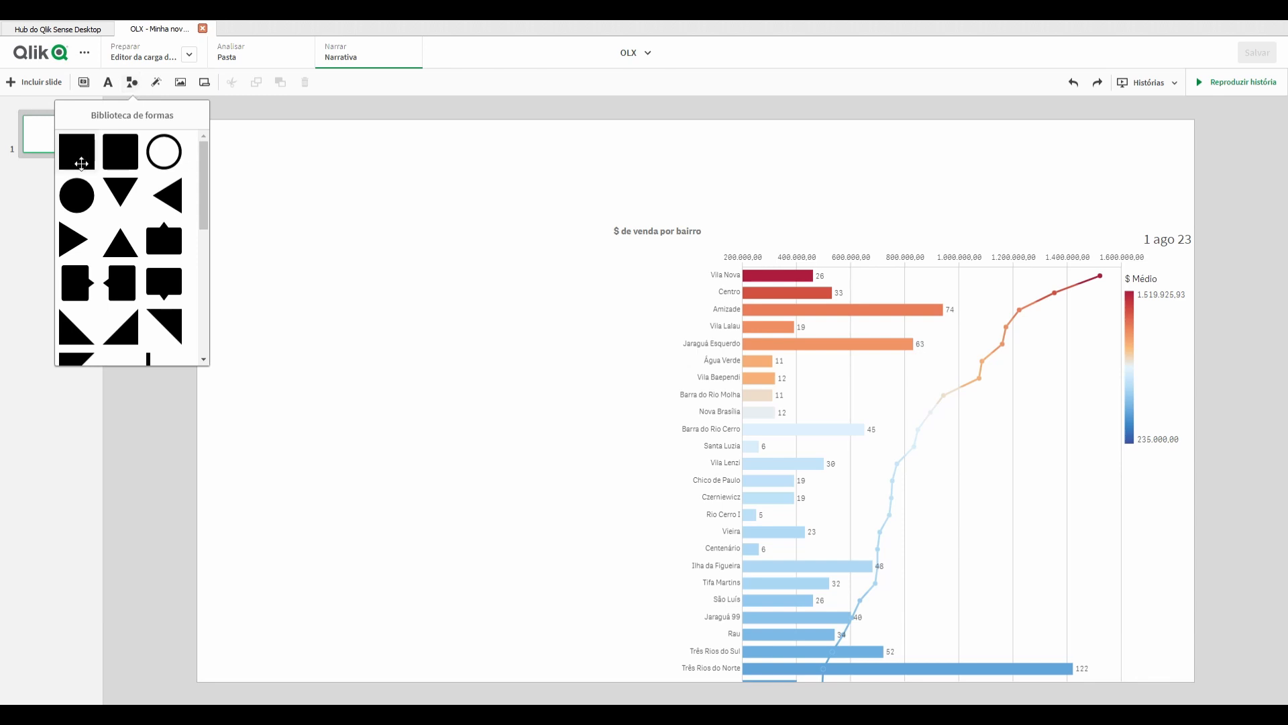
pyautogui.moveTo(77, 151); pyautogui.dragTo(271, 172)
pyautogui.moveTo(217, 223); pyautogui.dragTo(200, 223)
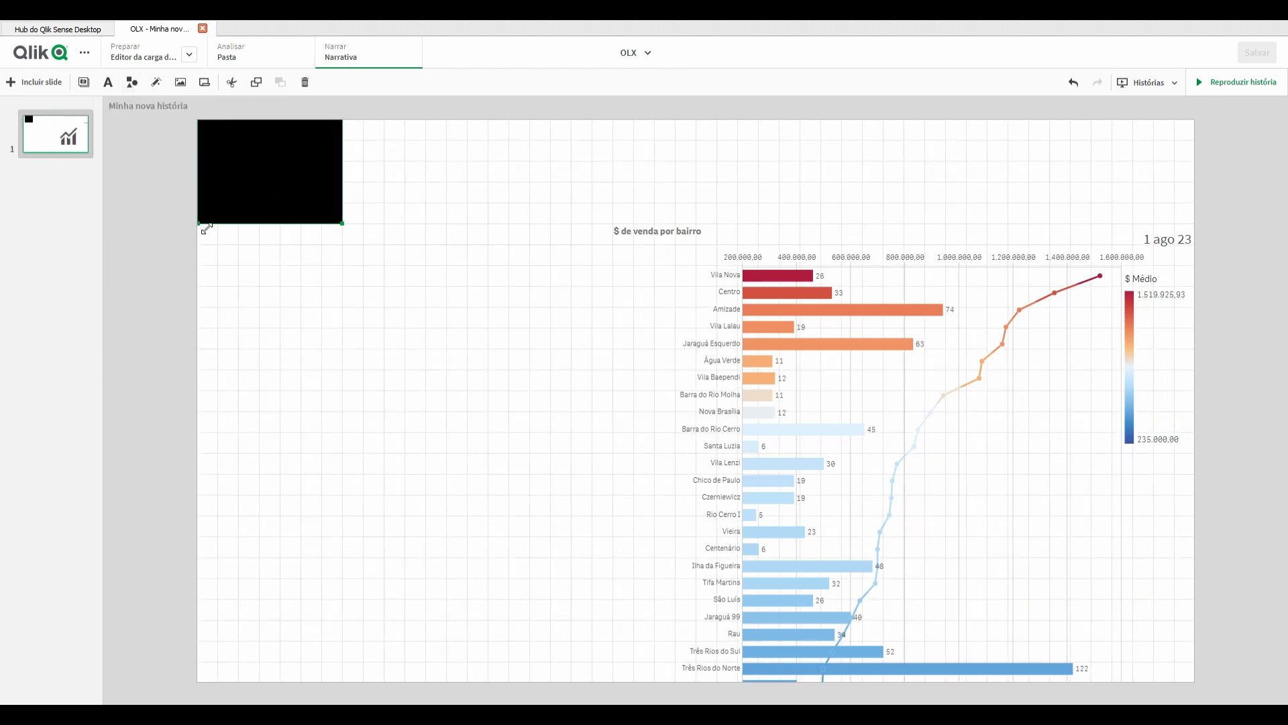
pyautogui.moveTo(343, 224); pyautogui.dragTo(1235, 214)
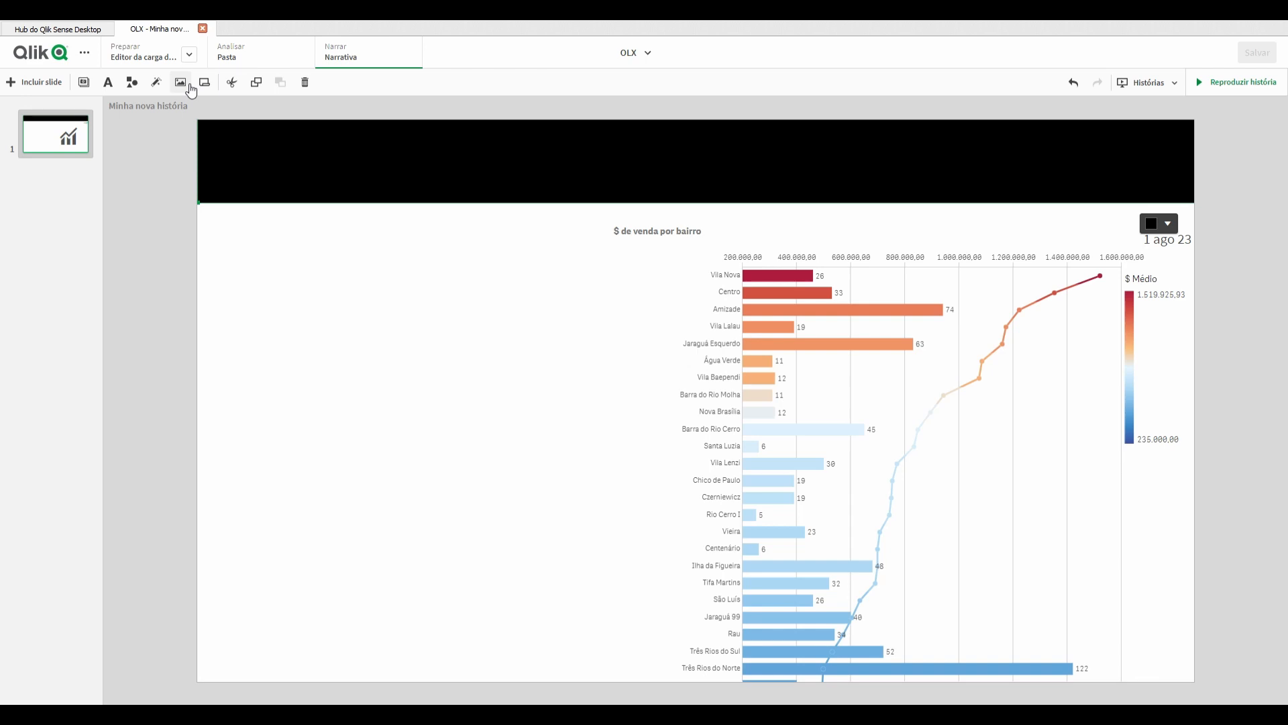
# - Insert olx-logo-12.png from the default media folder and shrink it into the right end of the black header band
pyautogui.click(181, 83)
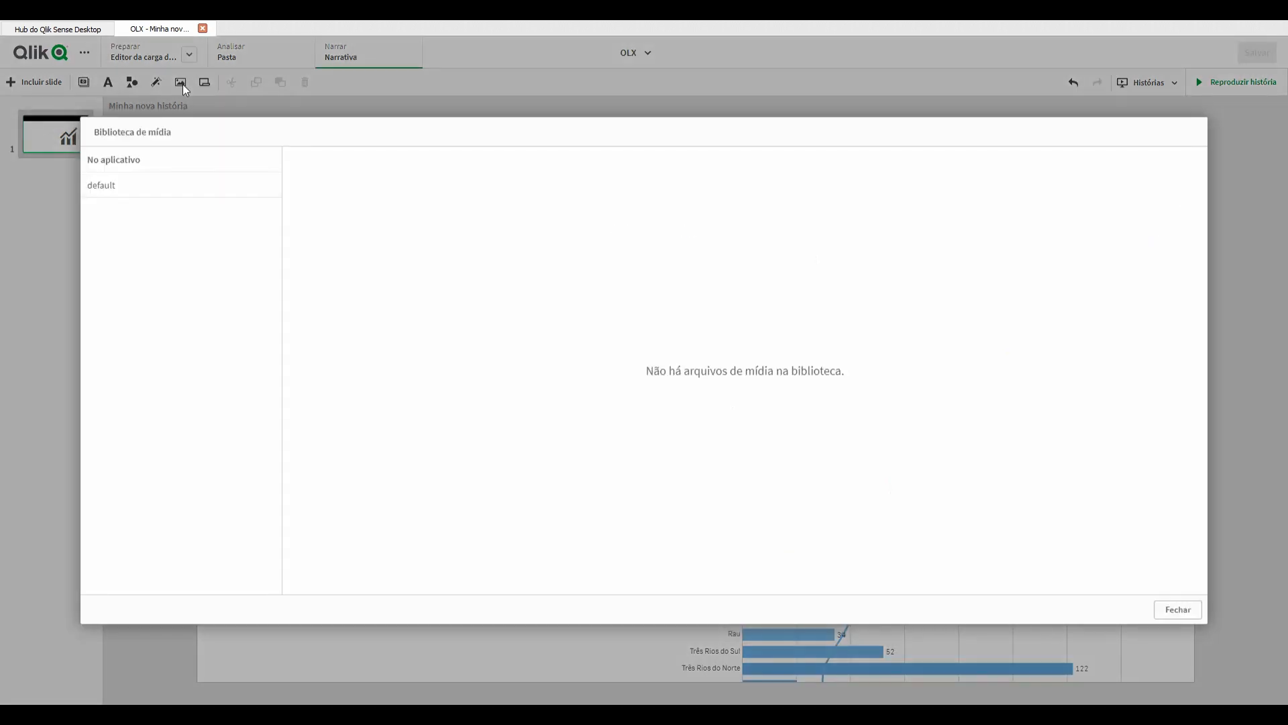
pyautogui.click(146, 191)
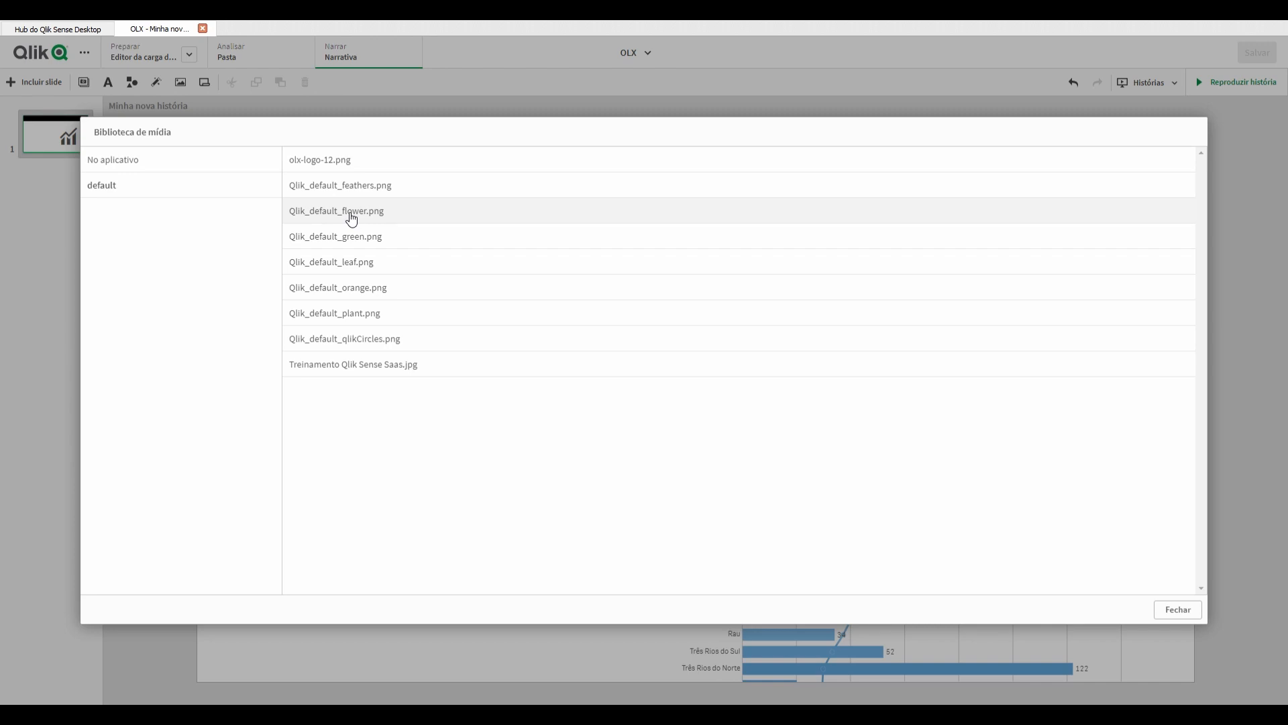
pyautogui.click(359, 166)
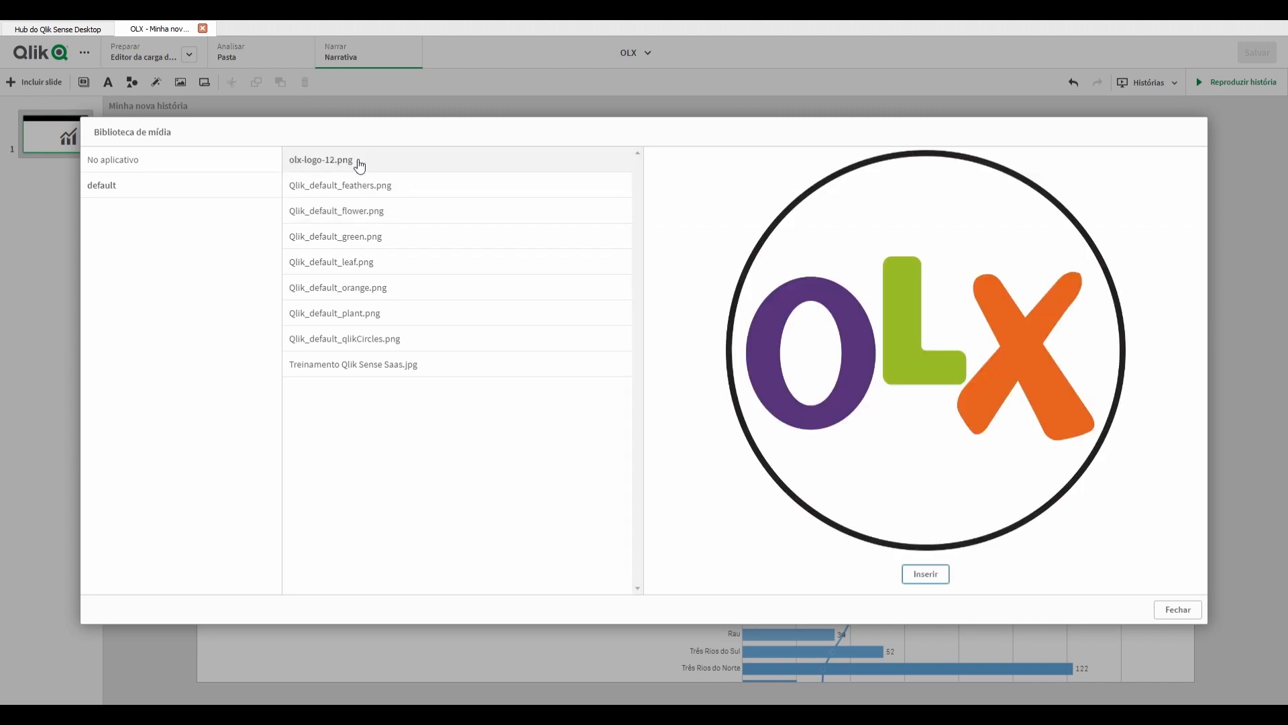
pyautogui.click(925, 577)
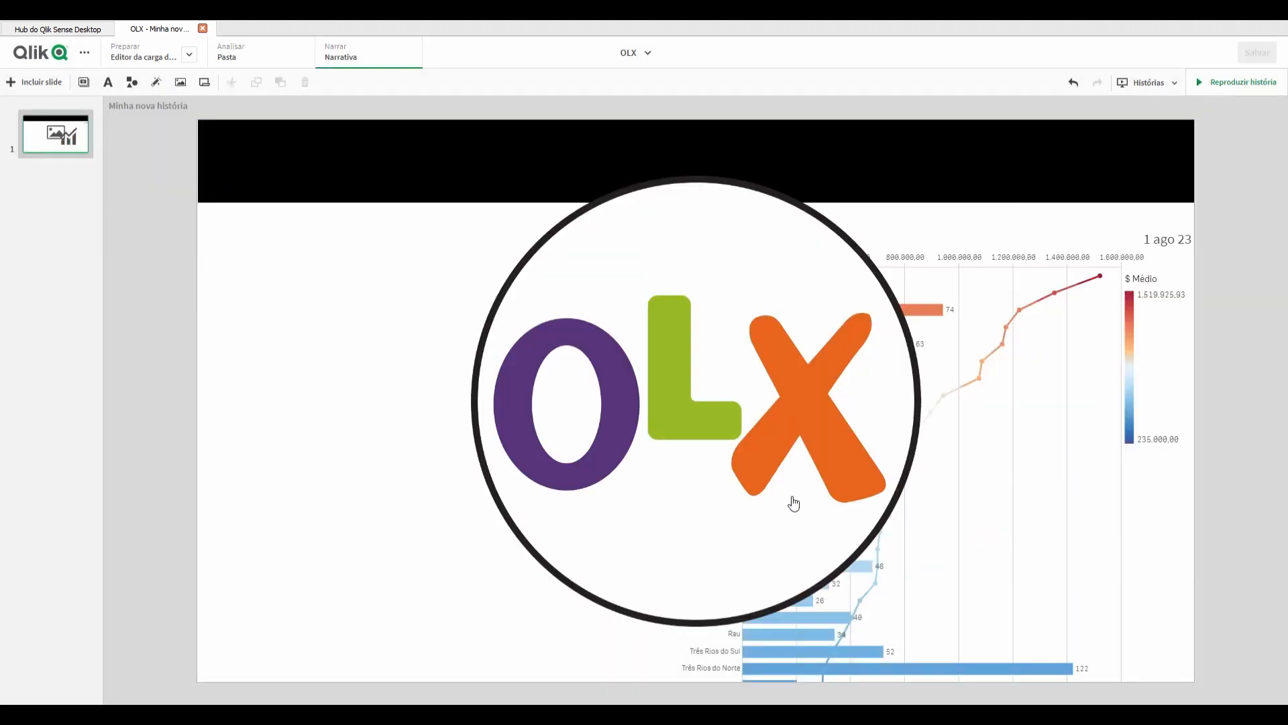
pyautogui.click(679, 498)
pyautogui.moveTo(471, 626); pyautogui.dragTo(1152, 187)
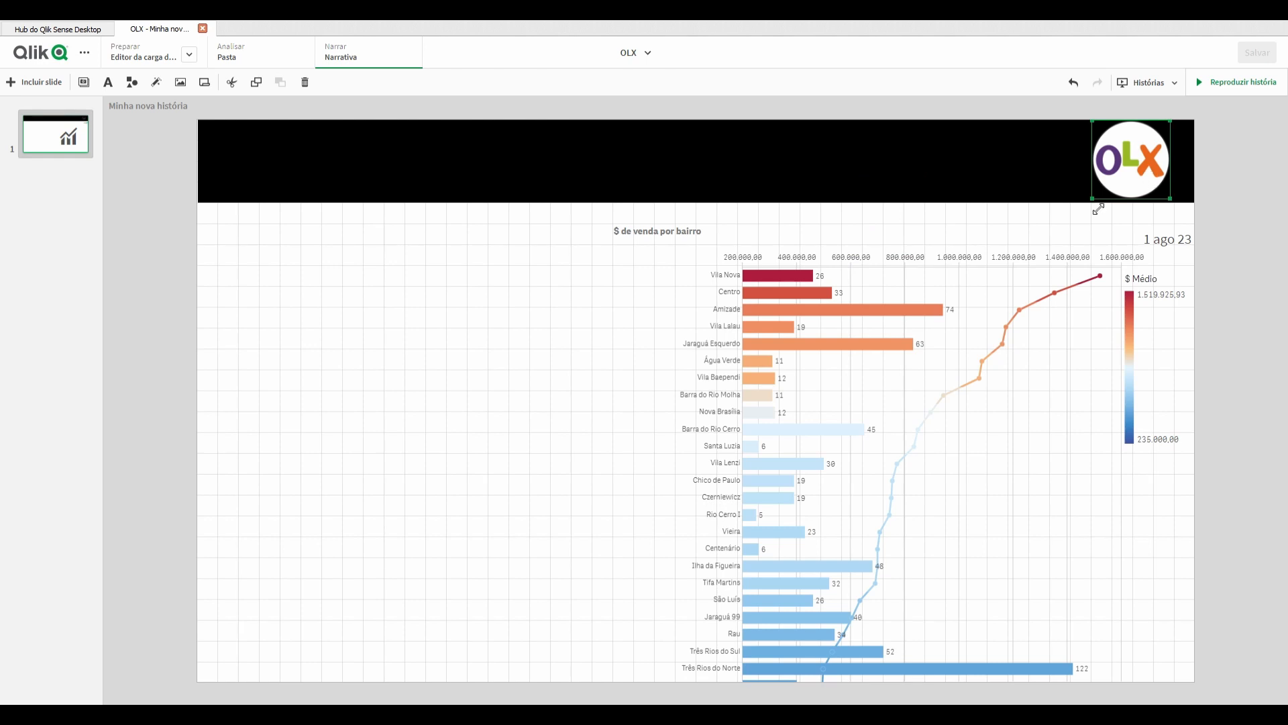
pyautogui.click(548, 386)
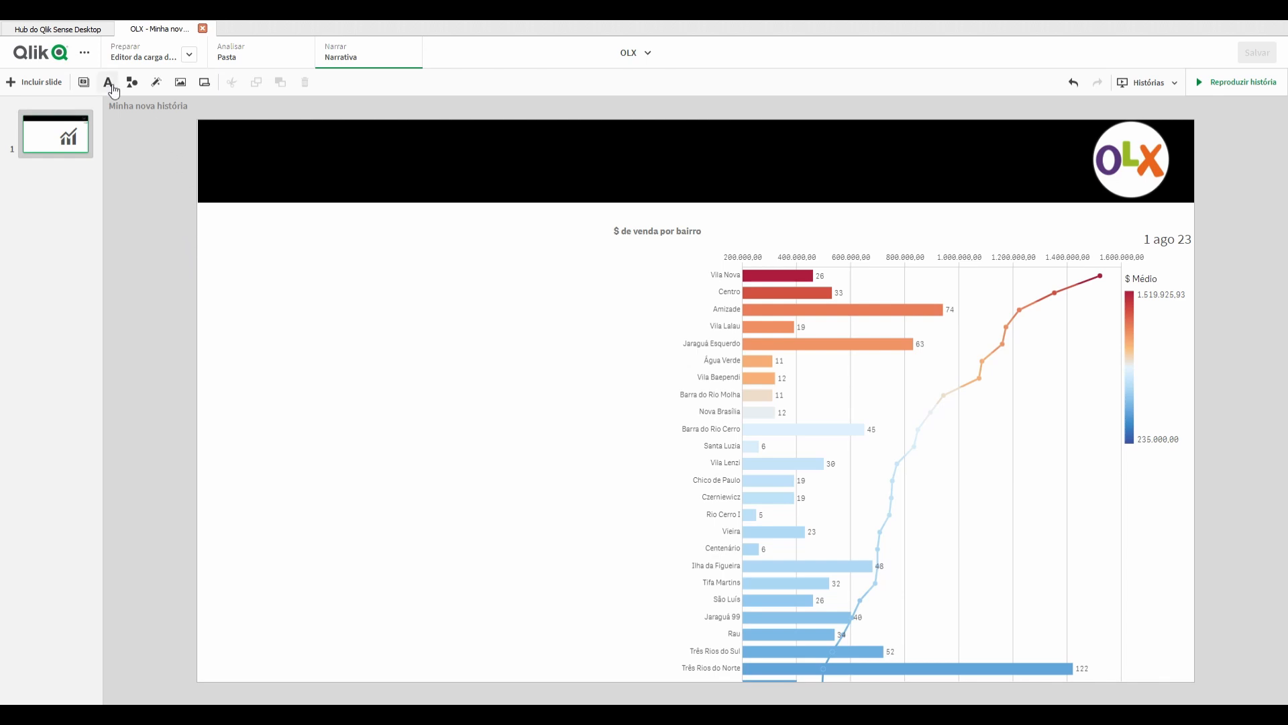
# - Place a title on the left part of the black header band, reading 'Valor de venda por bairro'
pyautogui.click(111, 86)
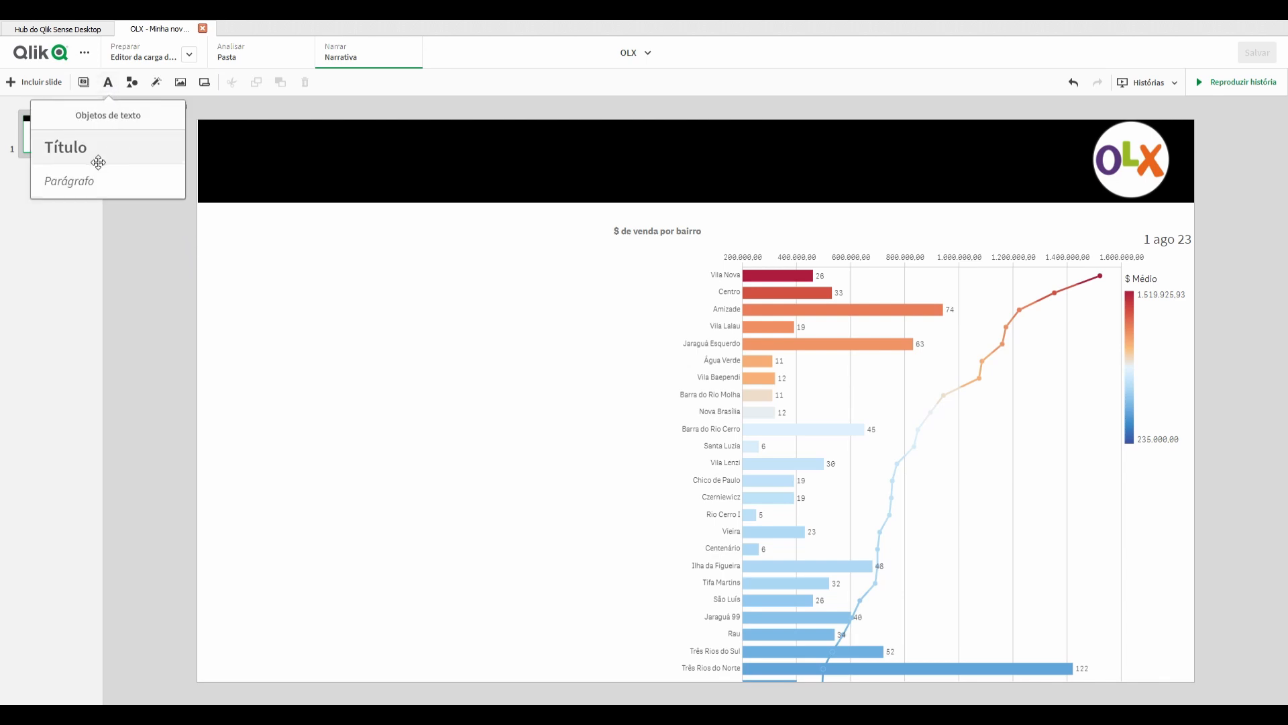
pyautogui.moveTo(99, 162); pyautogui.dragTo(282, 150)
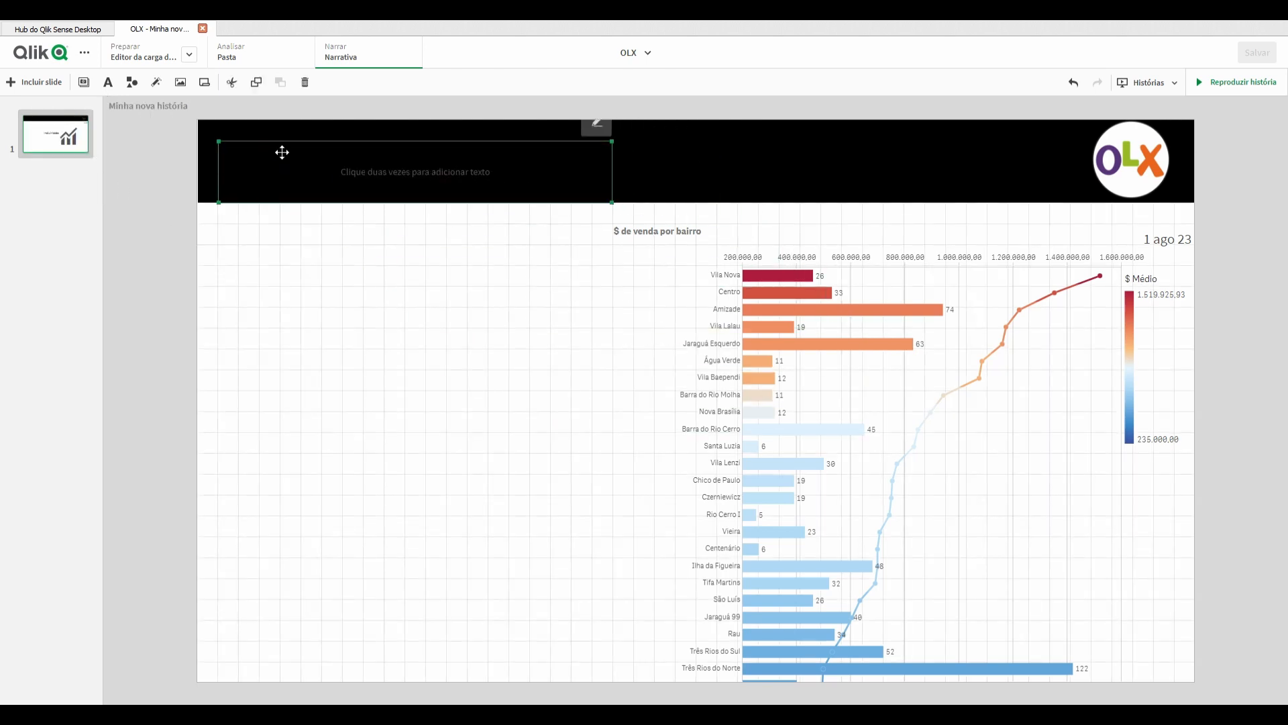
pyautogui.doubleClick(400, 181)
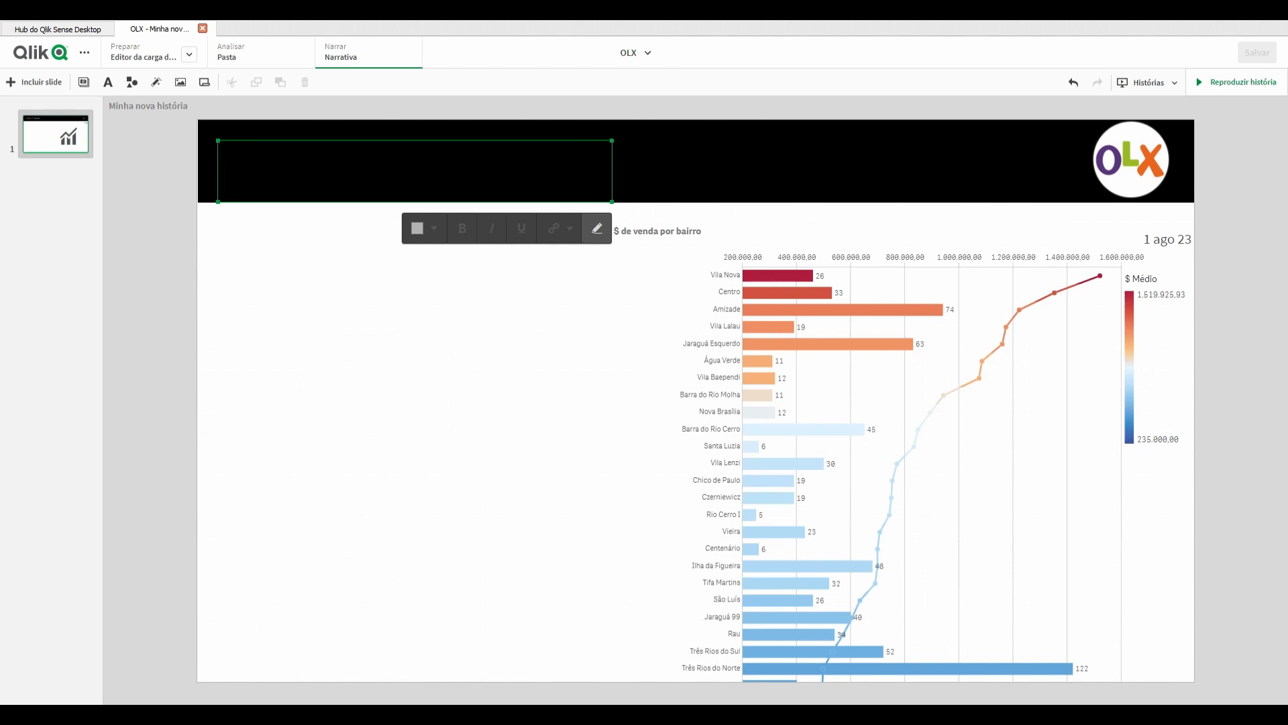
pyautogui.write('Valor')
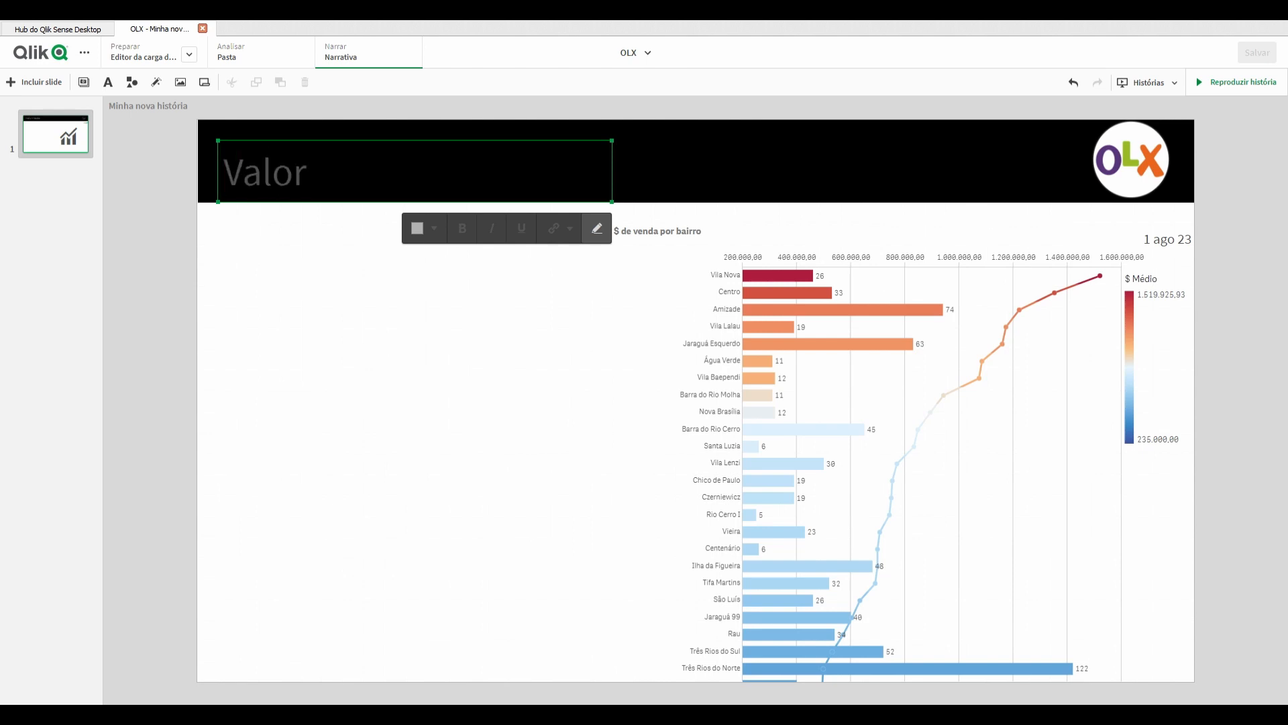
pyautogui.write(' de venda por')
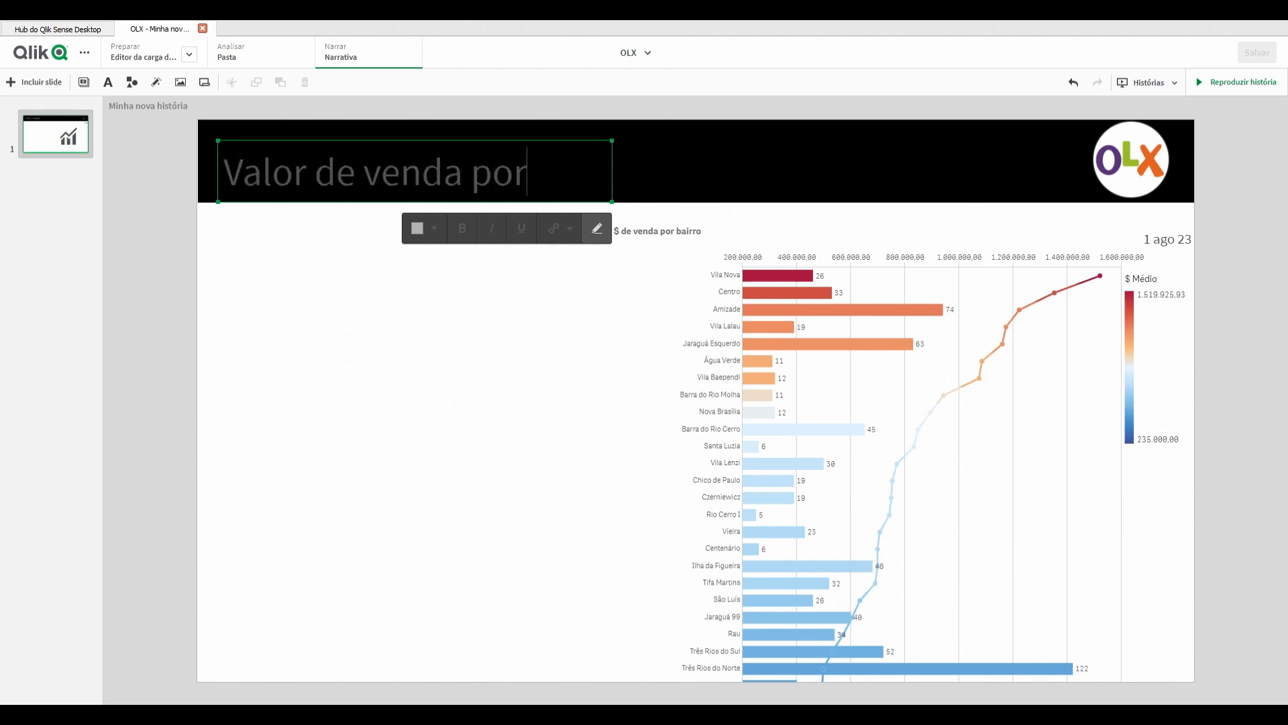
pyautogui.write(' bairro')
# - Change the header title's text colour to white (ffffff)
pyautogui.tripleClick(400, 180)
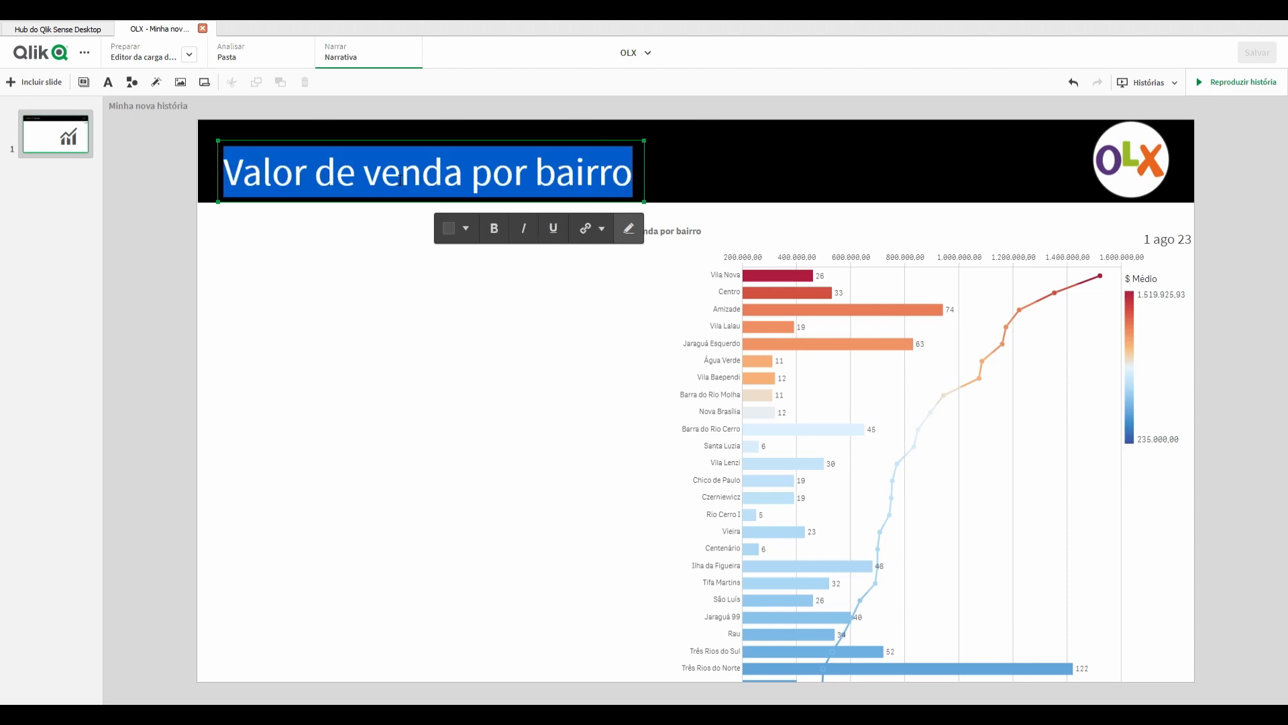
pyautogui.click(466, 229)
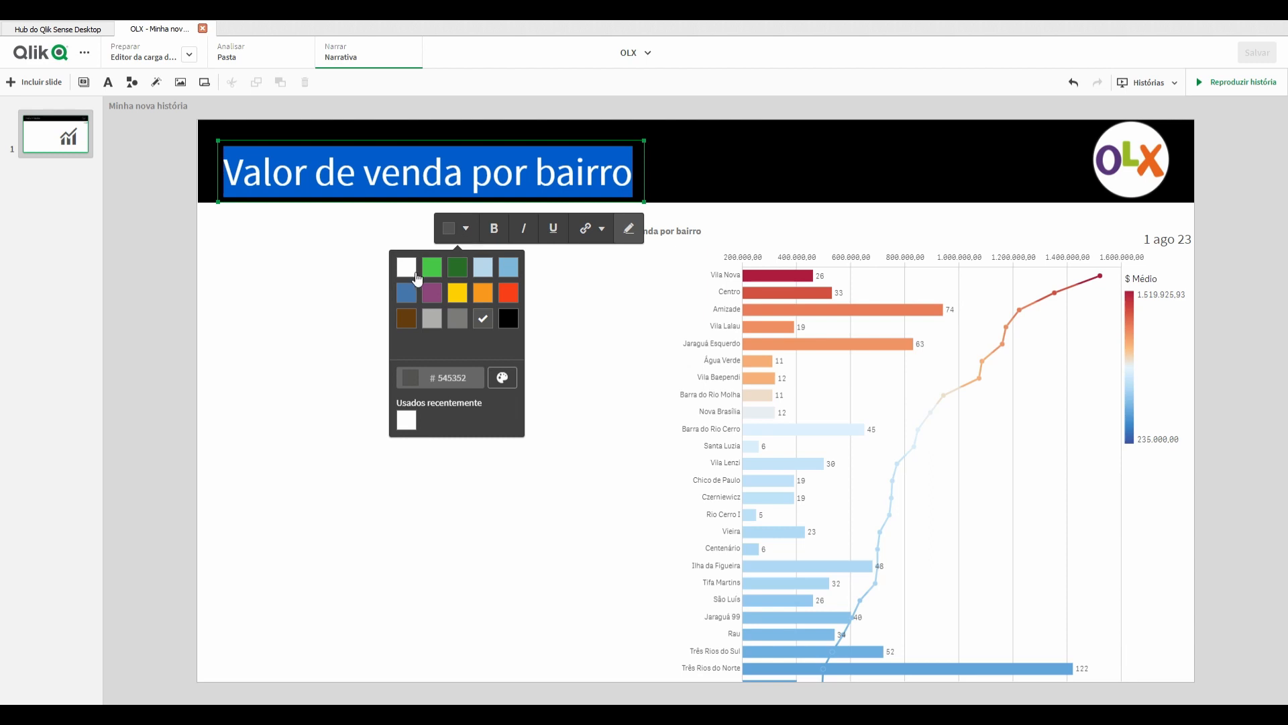
pyautogui.click(418, 278)
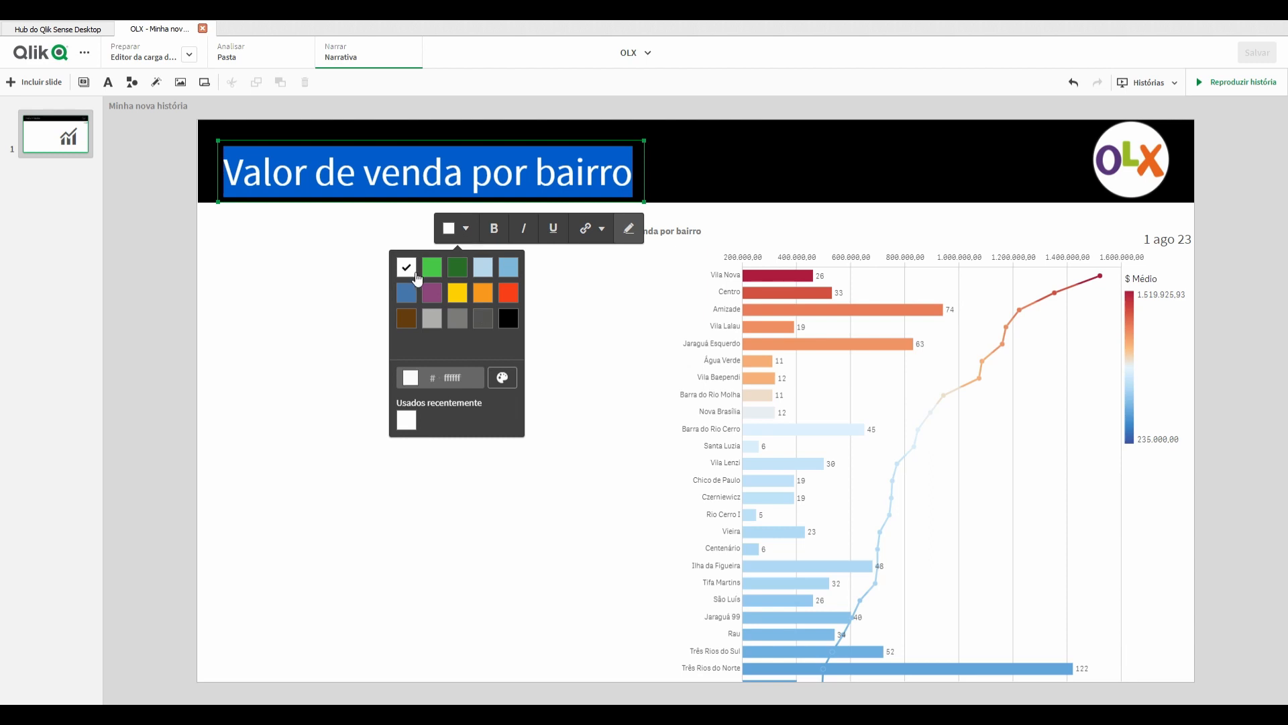
pyautogui.click(286, 266)
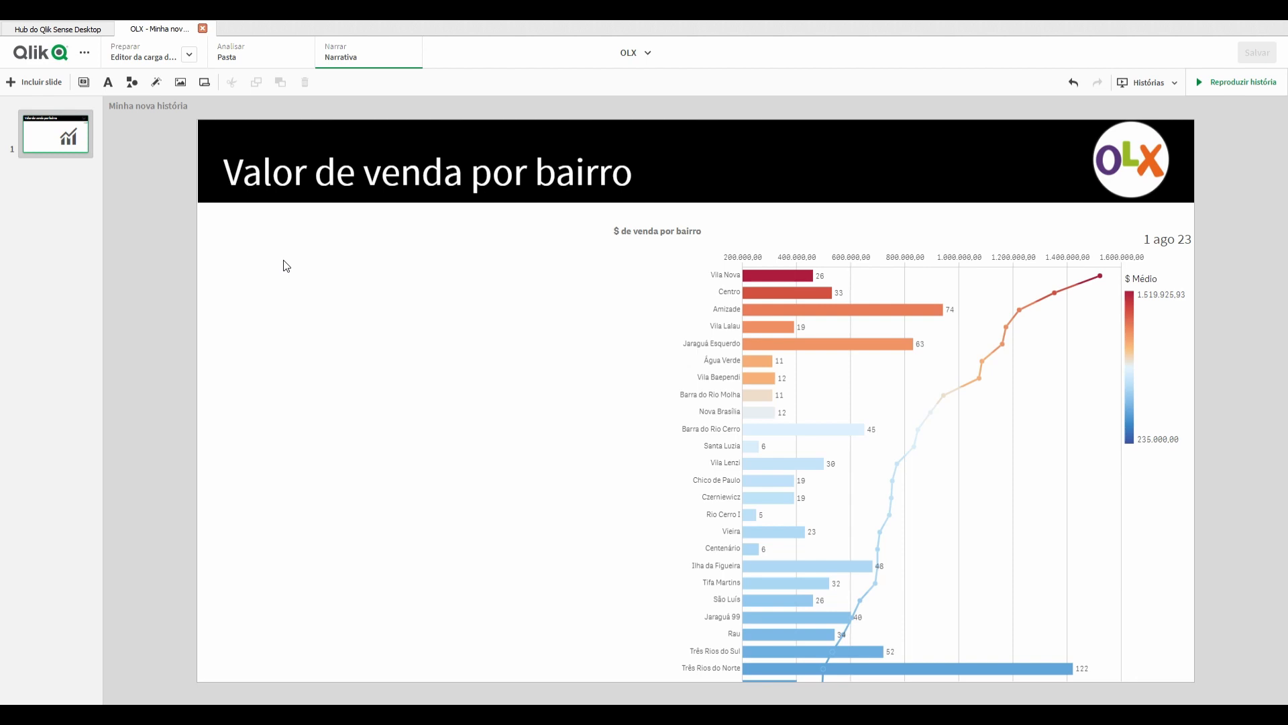
# - Add a paragraph in the empty area beside the bar chart reading 'Valores das propriedades de casa, apartamento e geminados por preço médio do bairro.'
pyautogui.click(107, 82)
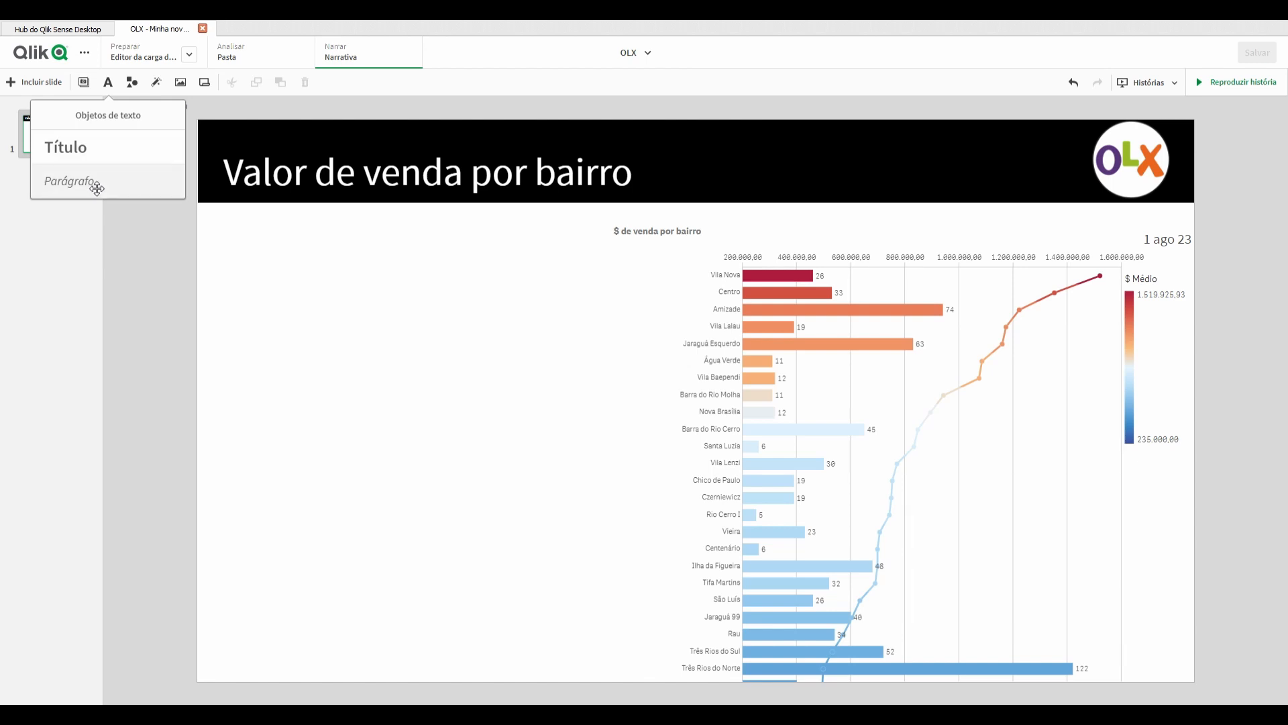
pyautogui.moveTo(96, 189); pyautogui.dragTo(337, 316)
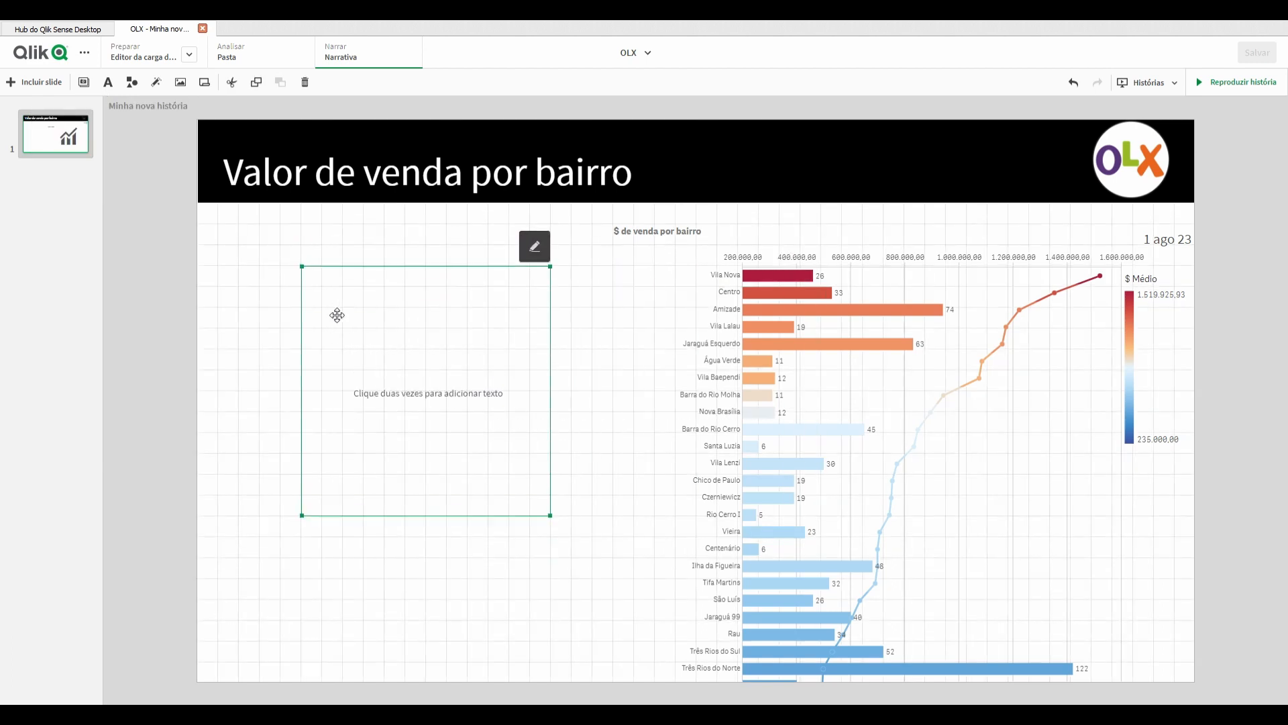
pyautogui.doubleClick(419, 326)
pyautogui.write('Val')
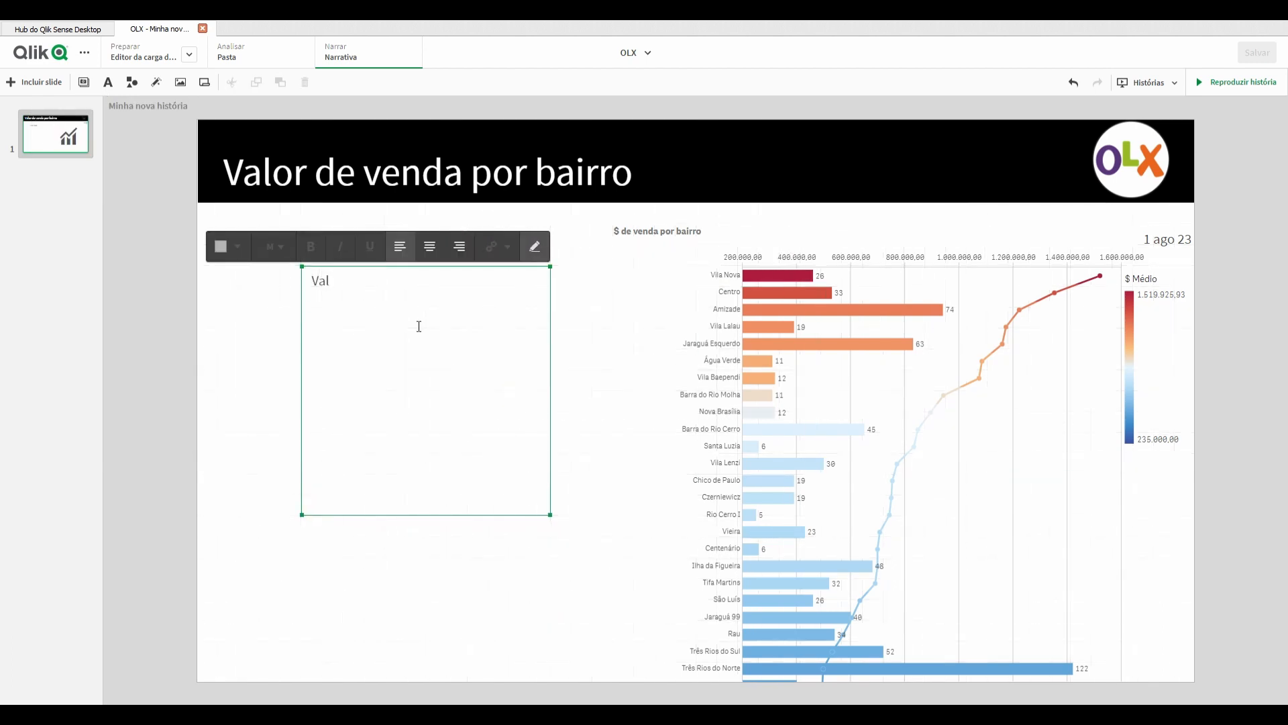
pyautogui.write('ores das propriedades de casa')
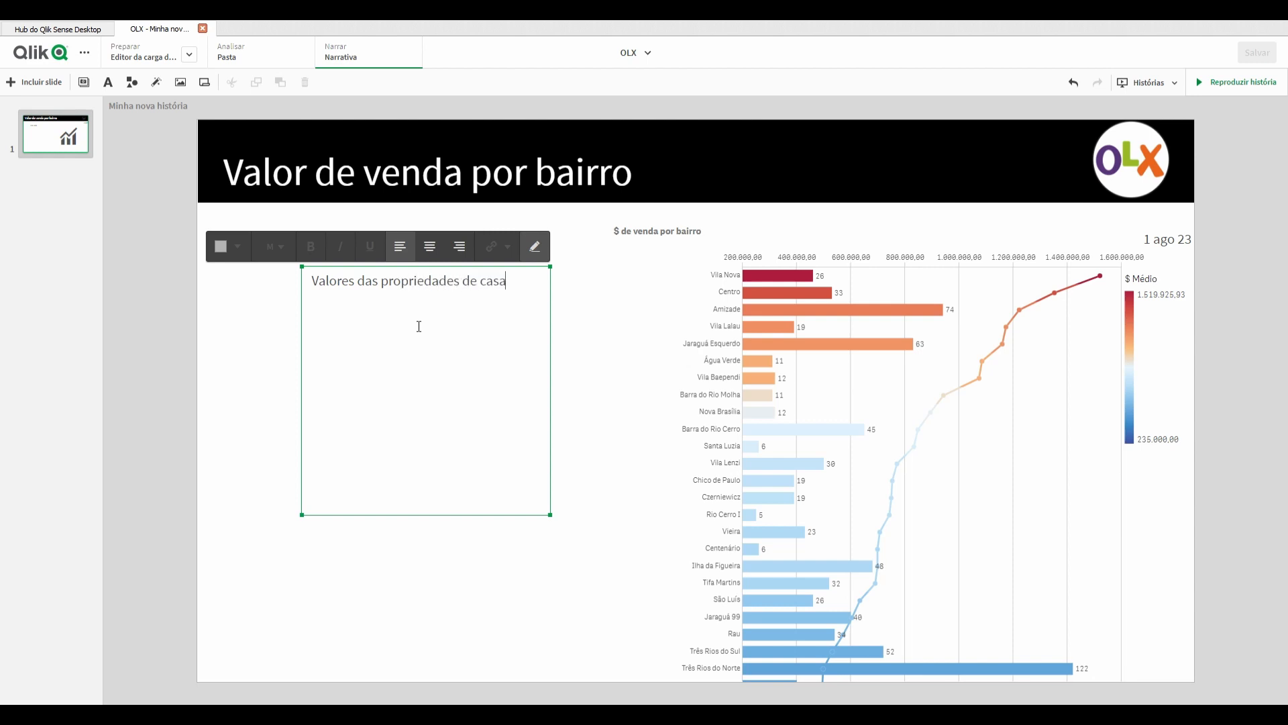
pyautogui.write(', apartamento e geminado')
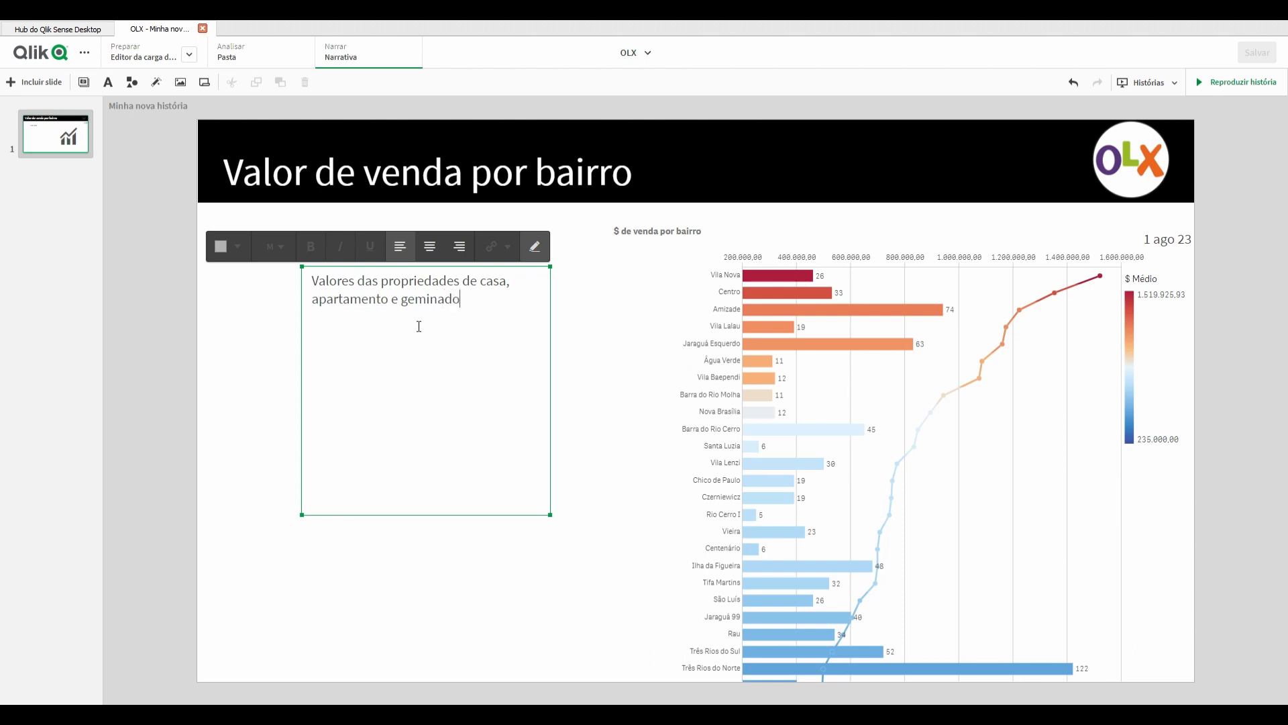
pyautogui.write('s por preço médio do bairro.')
pyautogui.press('Escape')
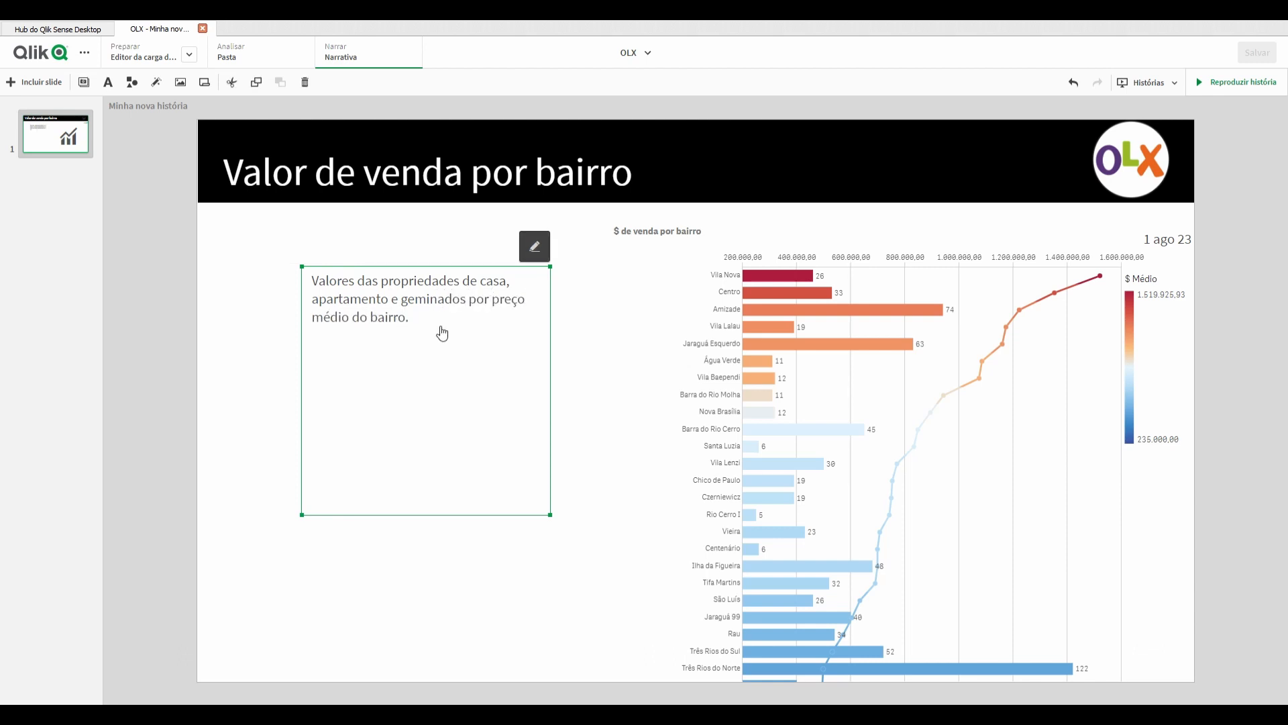
# - Move the paragraph slightly lower on the slide and change its text colour to black
pyautogui.moveTo(401, 289); pyautogui.dragTo(293, 325)
pyautogui.click(418, 371)
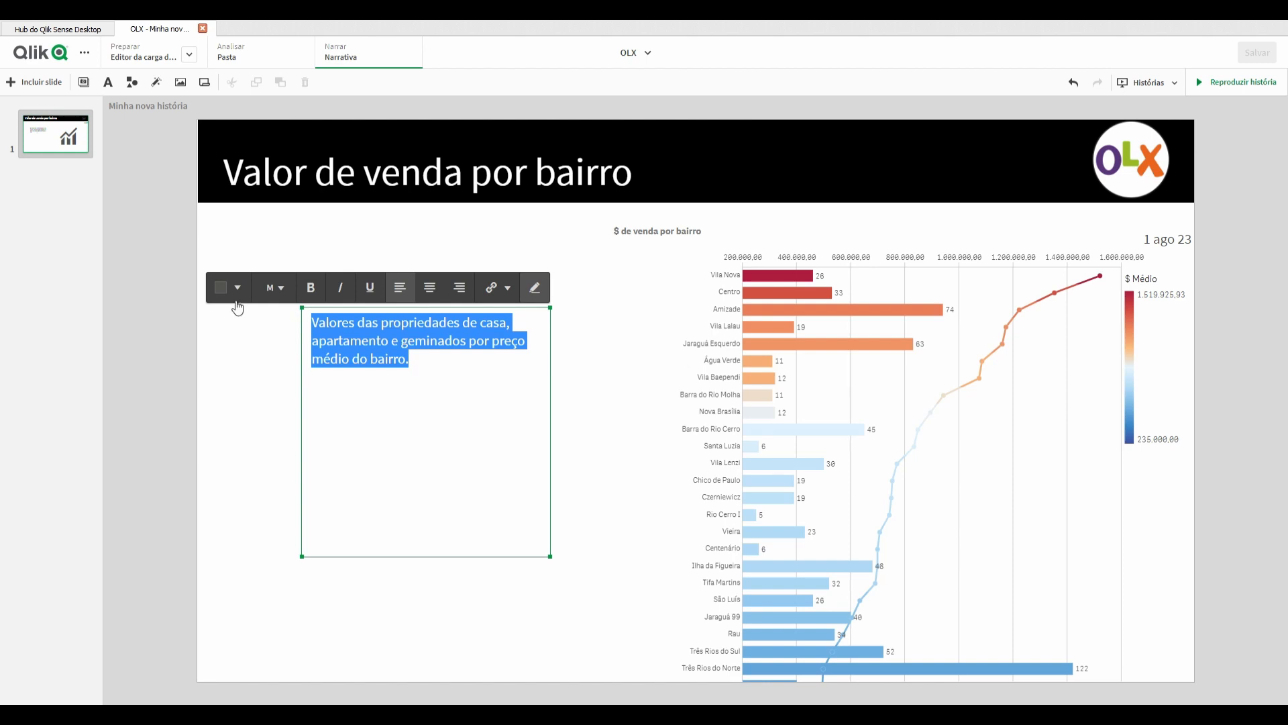
pyautogui.click(243, 289)
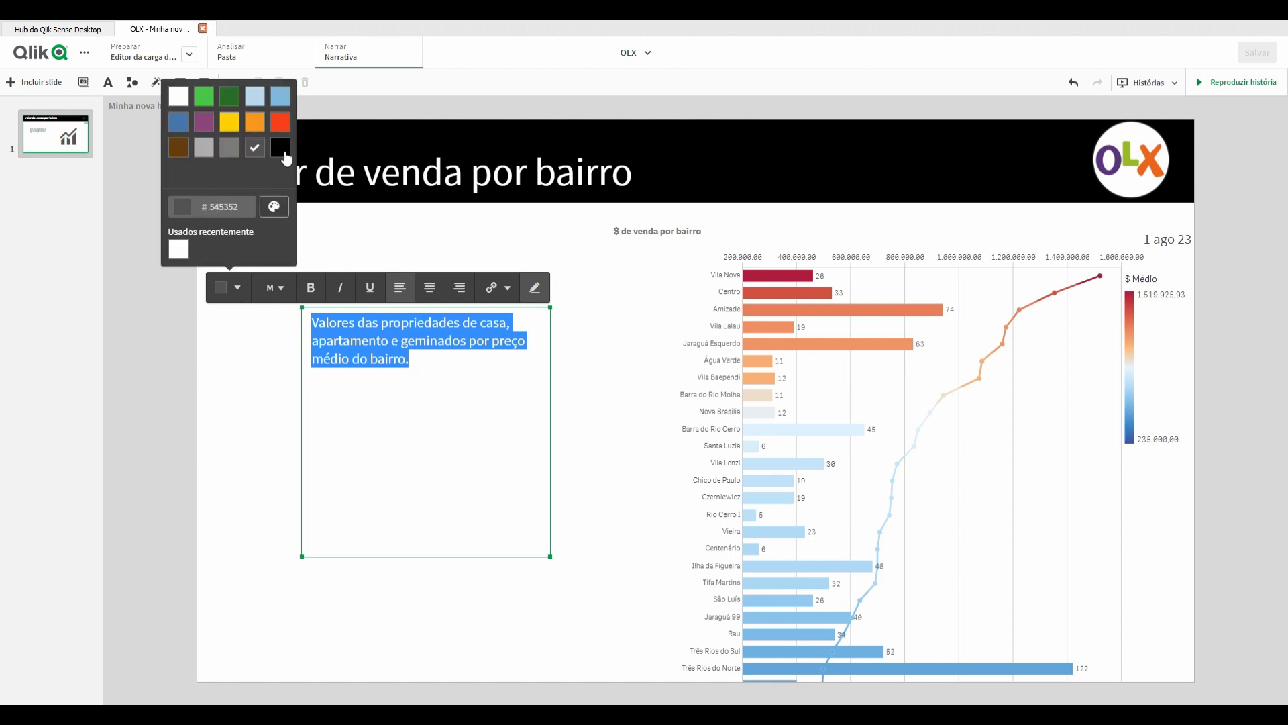
pyautogui.click(281, 149)
pyautogui.click(437, 373)
# - Duplicate the first slide of the story
pyautogui.click(70, 146)
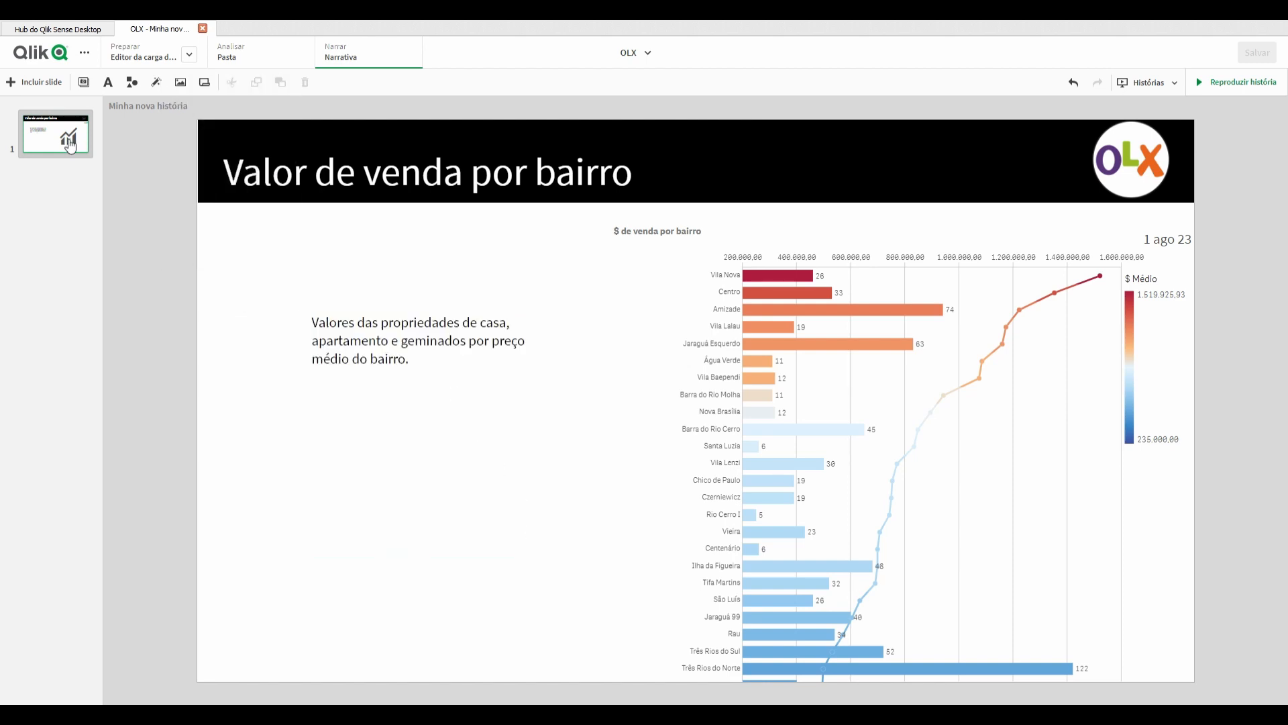
pyautogui.rightClick(70, 147)
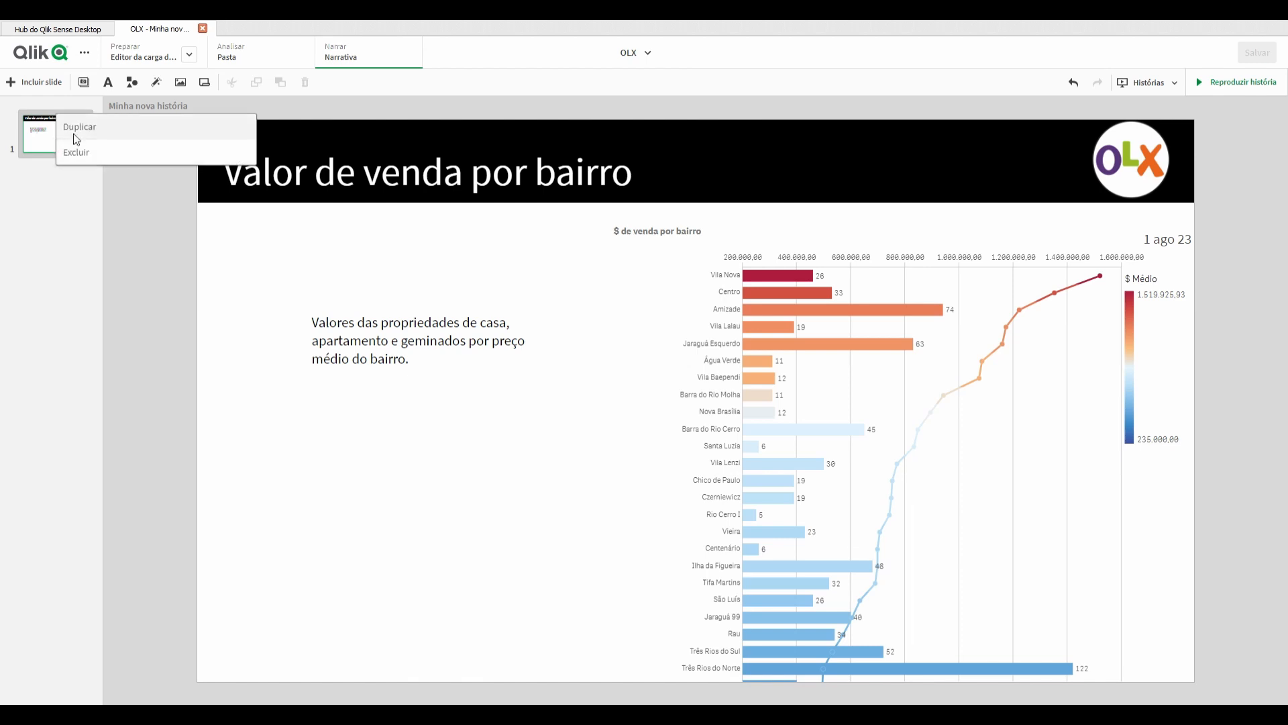
pyautogui.click(64, 139)
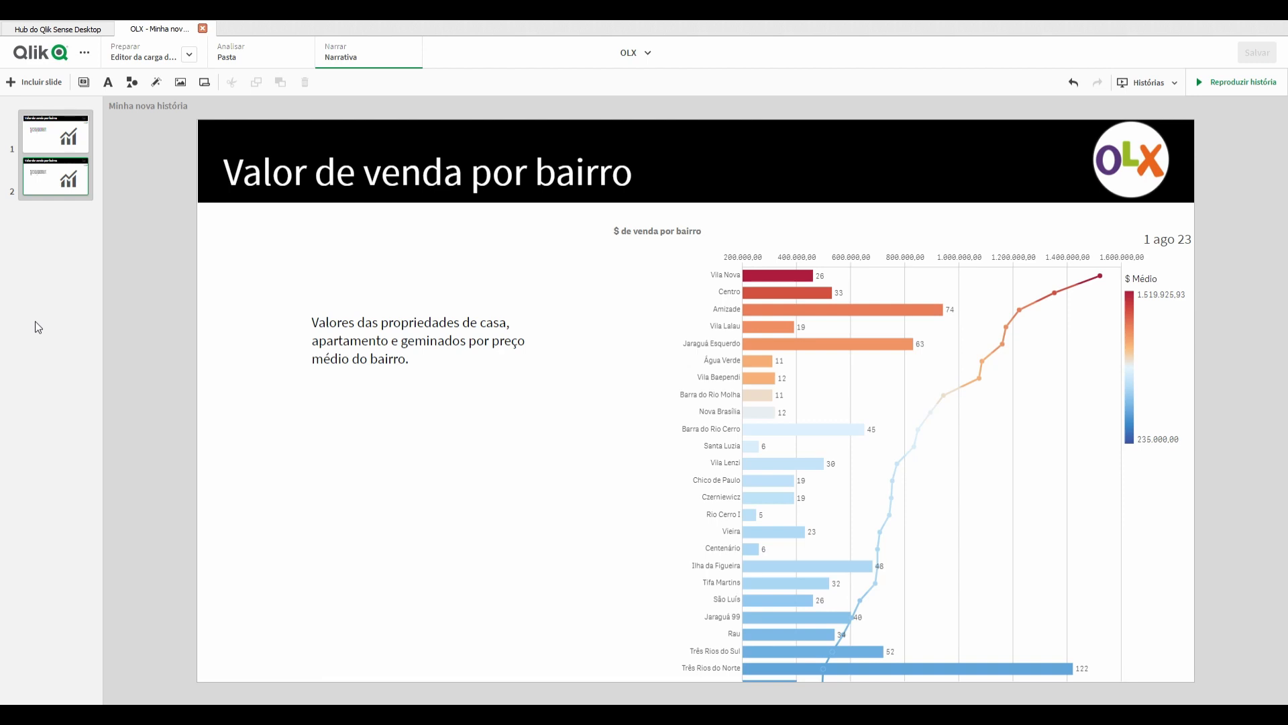
# - Replace the header title on the duplicated slide with 'Tipo de propriedade por bairros'
pyautogui.click(329, 181)
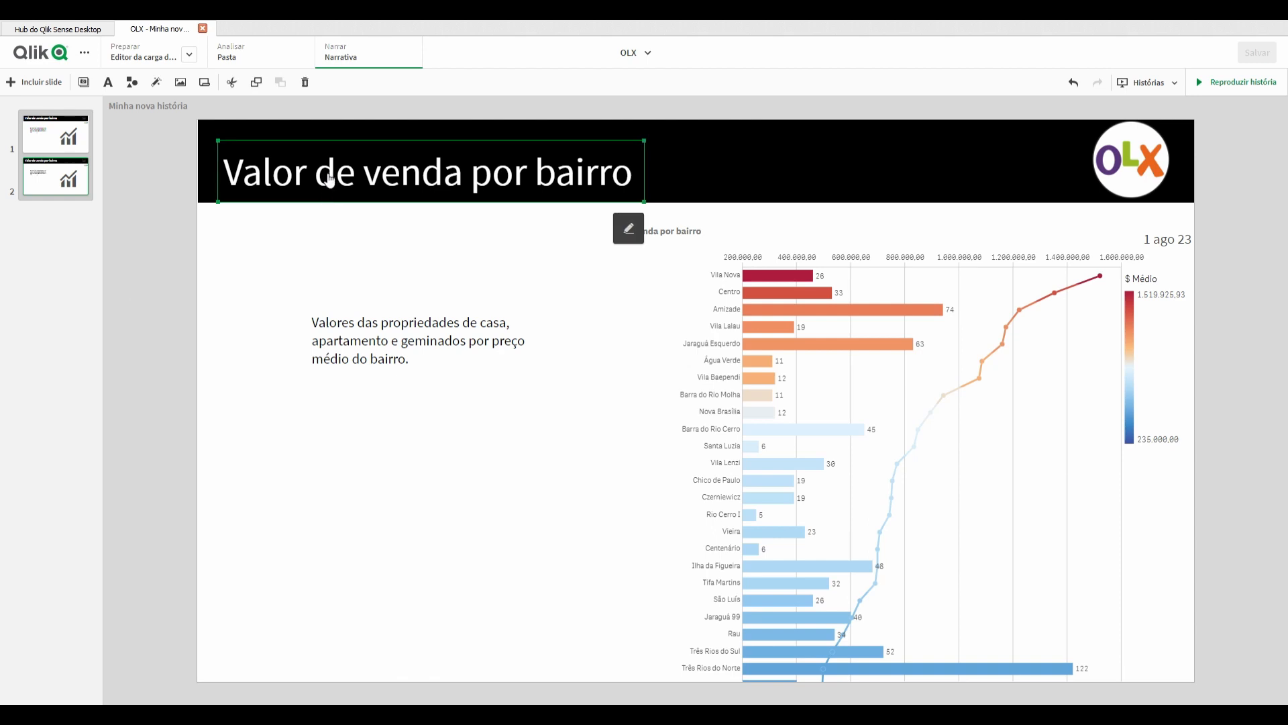
pyautogui.click(330, 181)
pyautogui.hotkey('ctrl', 'a')
pyautogui.write('Tipo d')
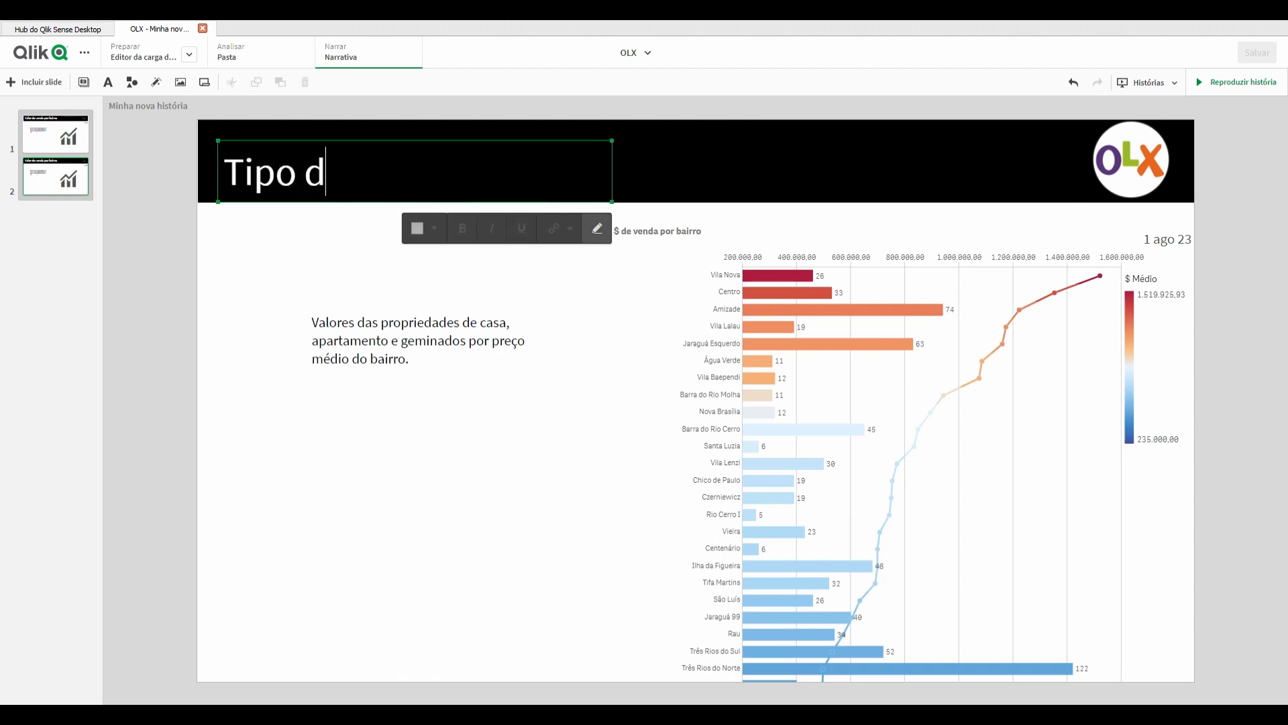
pyautogui.write('e propriedad')
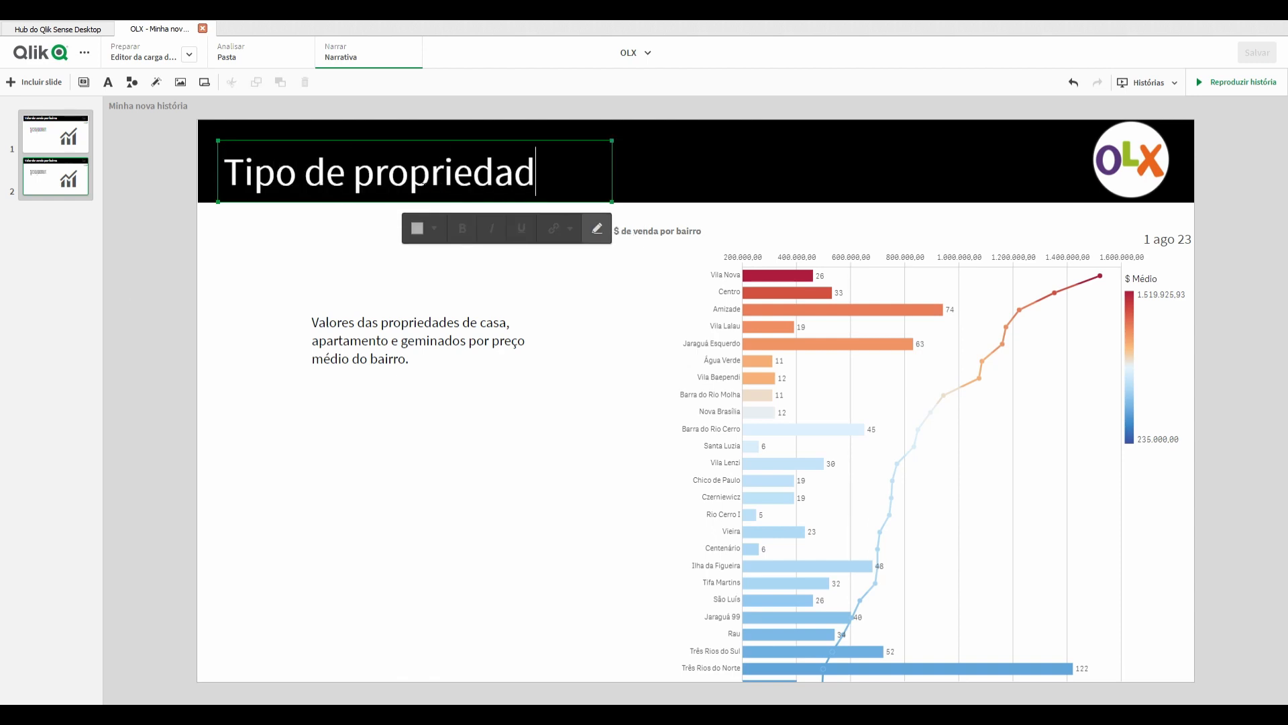
pyautogui.write('e por bairros')
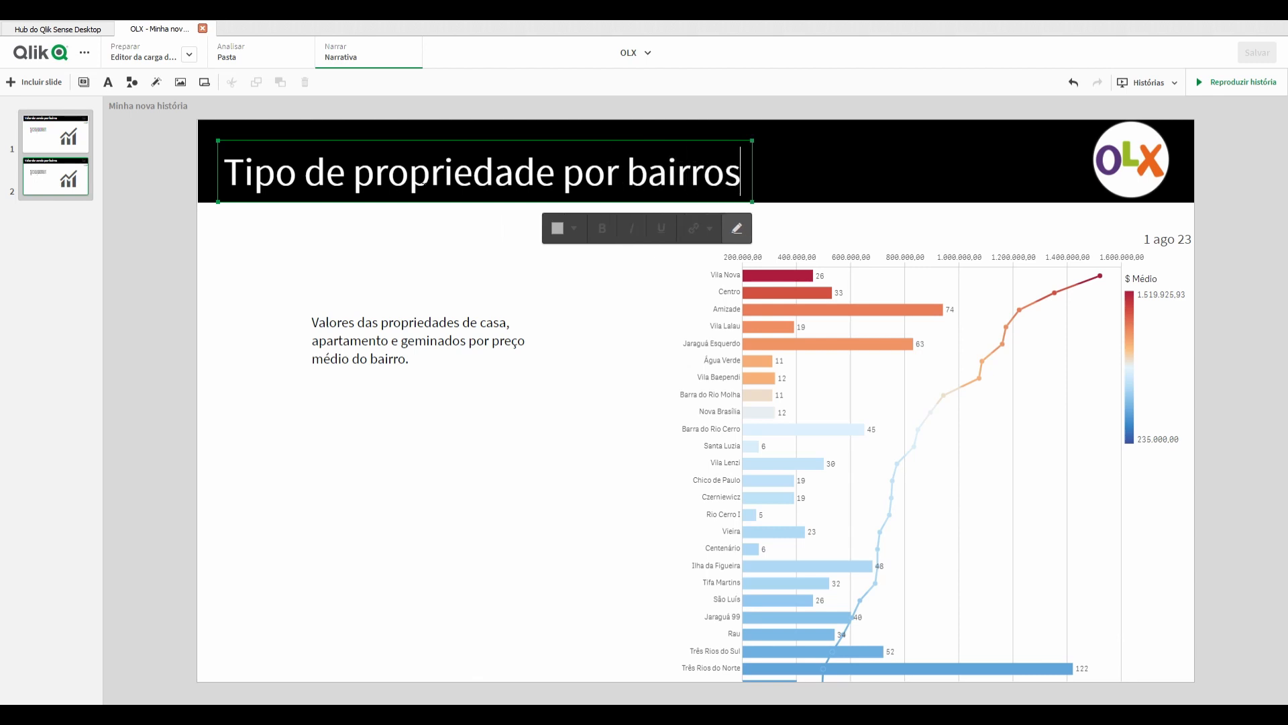
# - Delete the paragraph and the neighbourhood sales bar chart from the second slide
pyautogui.click(392, 315)
pyautogui.click(396, 333)
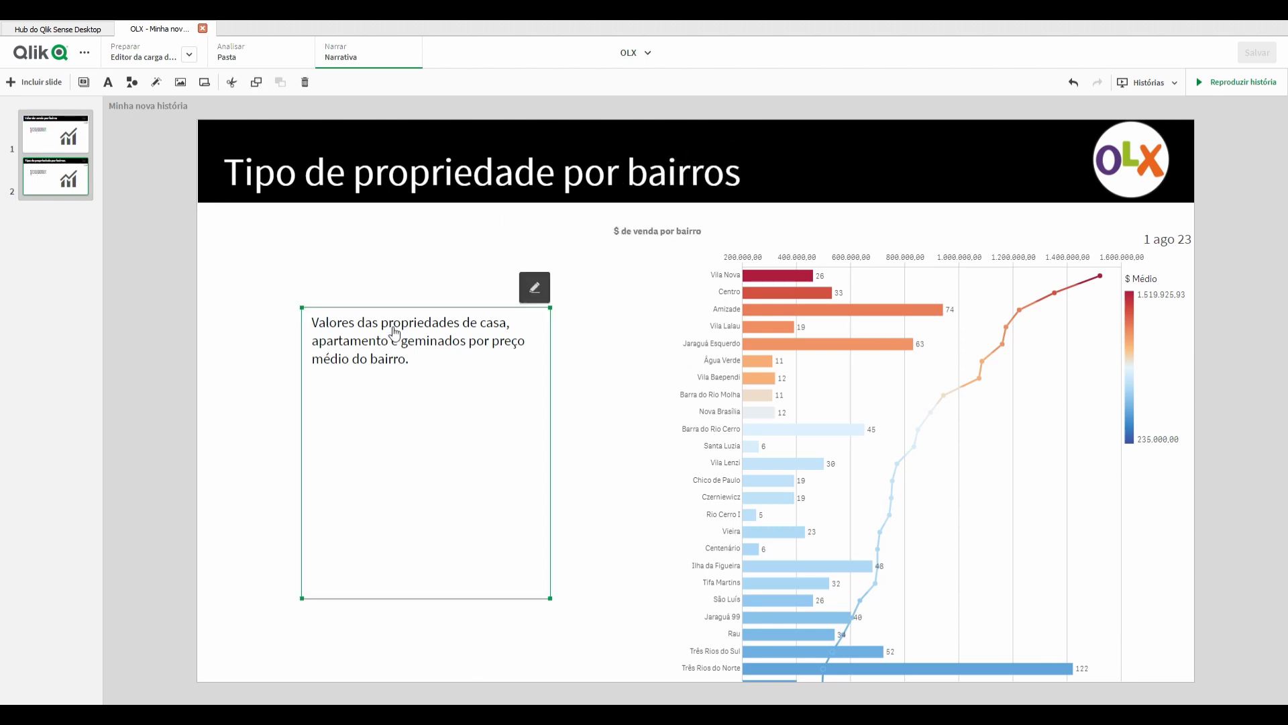
pyautogui.press('Delete')
pyautogui.click(840, 339)
pyautogui.press('Delete')
# - Insert the '$ por # quartos' snapshot from the snapshot library on the left part of the slide and enlarge it
pyautogui.click(85, 82)
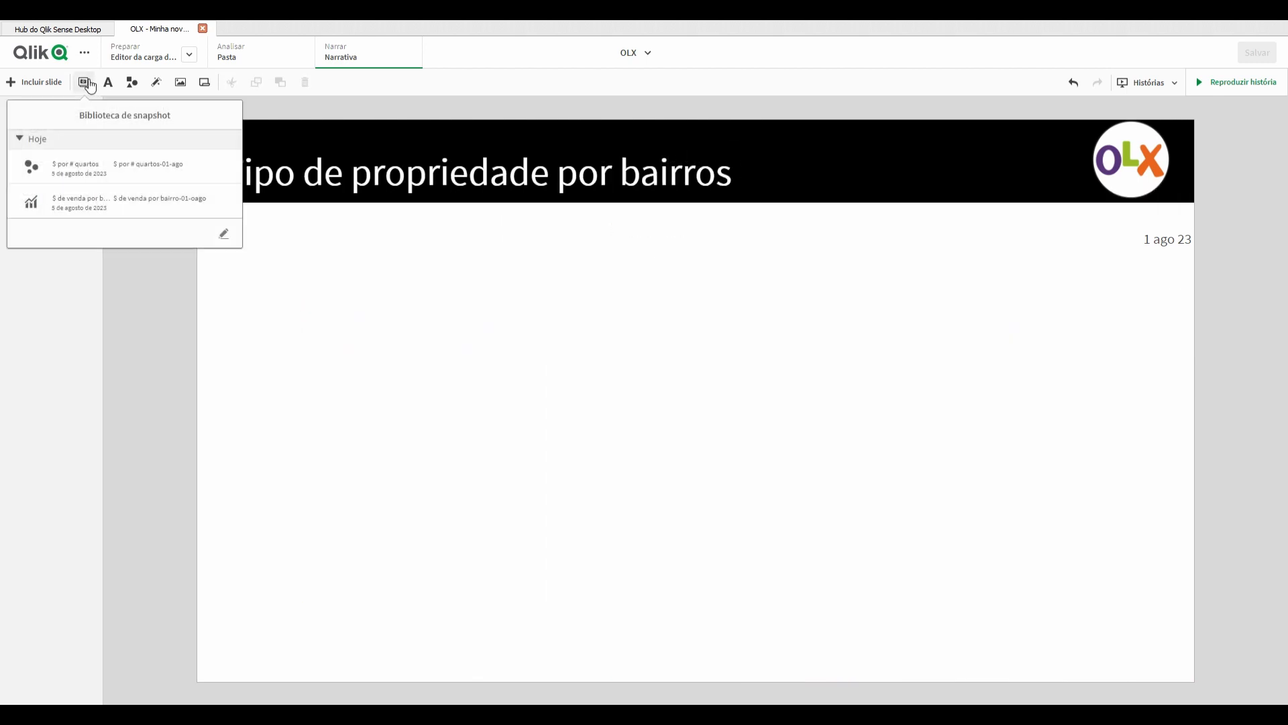
pyautogui.moveTo(74, 168); pyautogui.dragTo(437, 354)
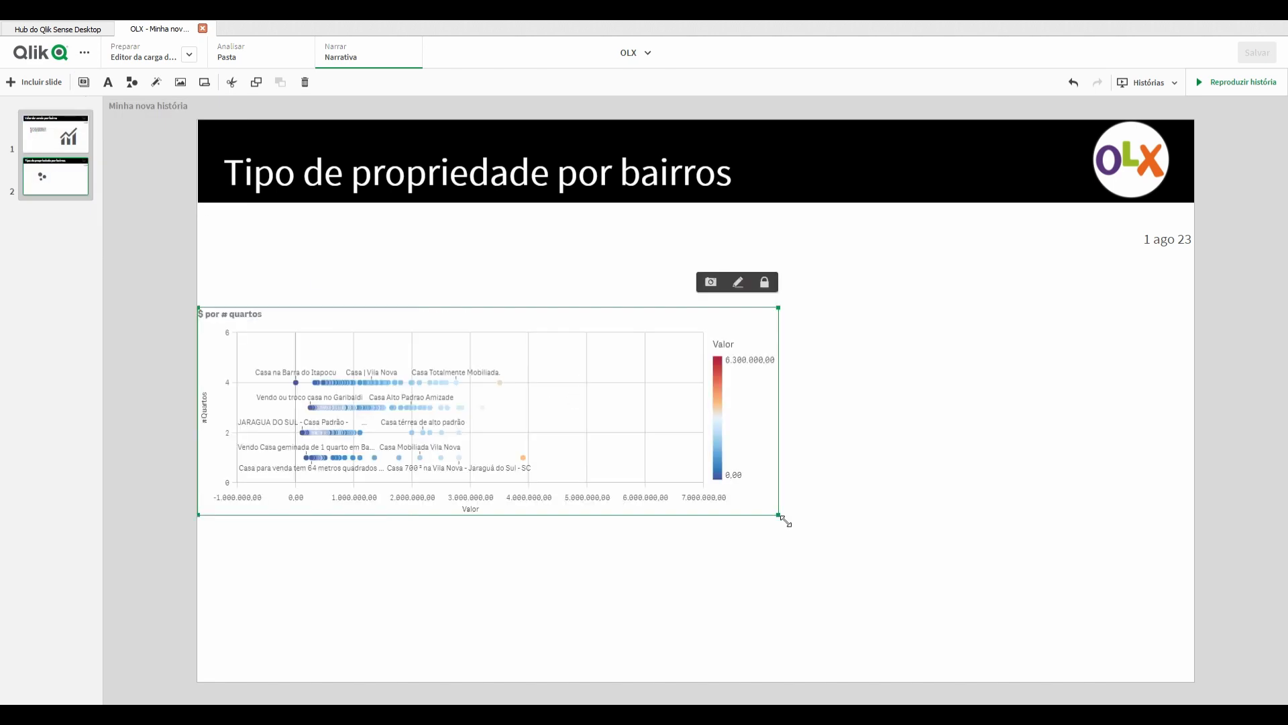
pyautogui.moveTo(785, 522); pyautogui.dragTo(853, 574)
# - Move the '1 ago 23' date label to just above the scatter chart's colour legend
pyautogui.click(1171, 239)
pyautogui.moveTo(1172, 225)
pyautogui.mouseDown()
pyautogui.moveTo(1152, 246)
pyautogui.moveTo(861, 309)
pyautogui.moveTo(880, 309)
pyautogui.mouseUp()
pyautogui.click(978, 418)
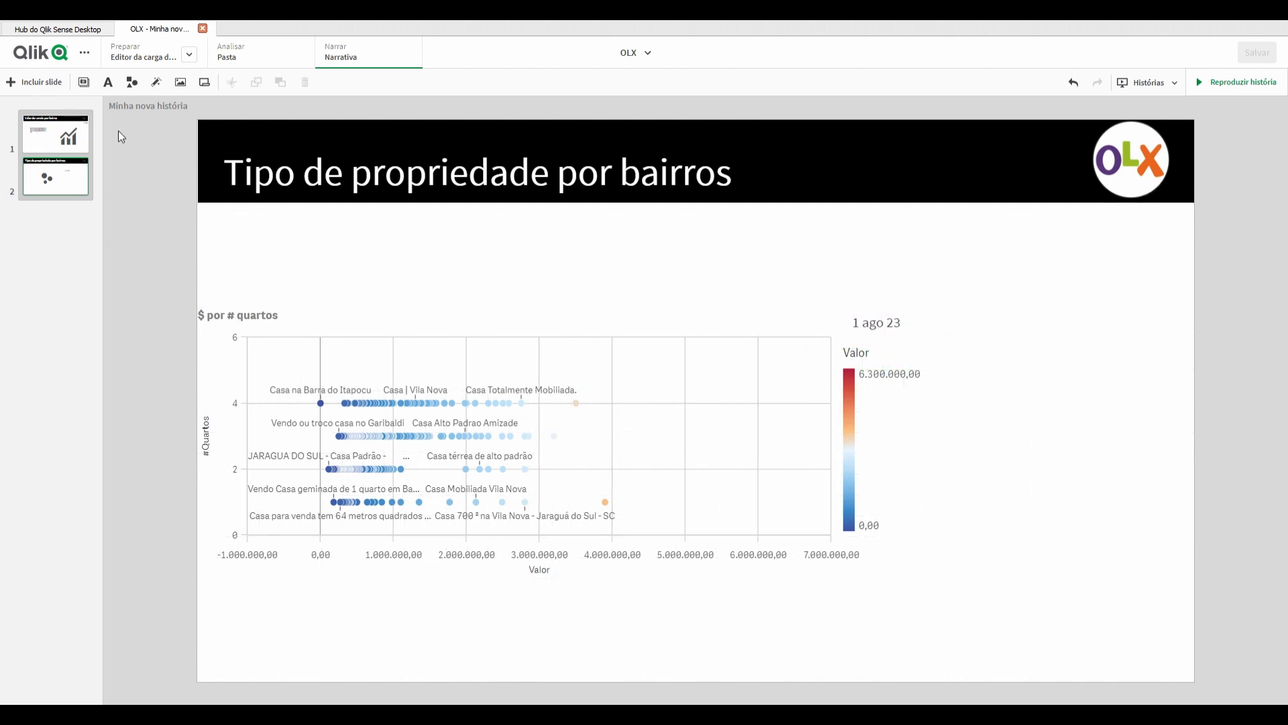
# - Place a title in the slide's upper-right area below the header band, reading '48%'
pyautogui.click(108, 84)
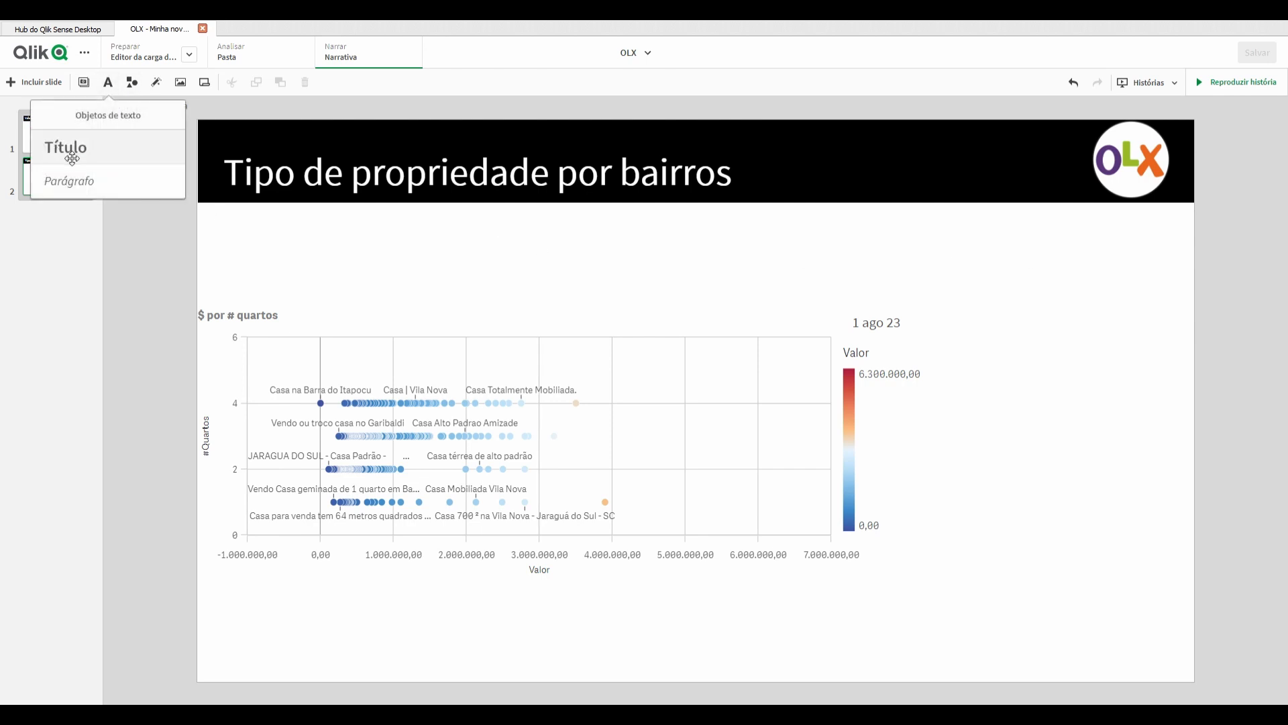
pyautogui.click(111, 85)
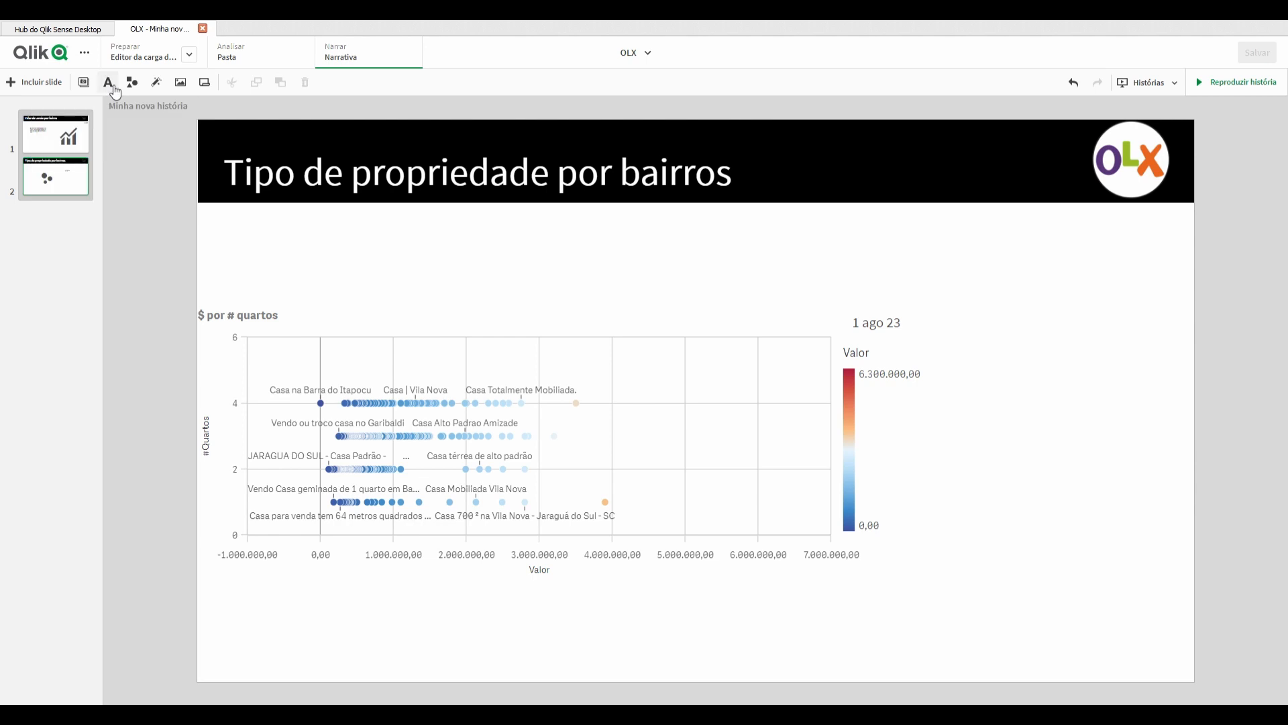
pyautogui.click(108, 83)
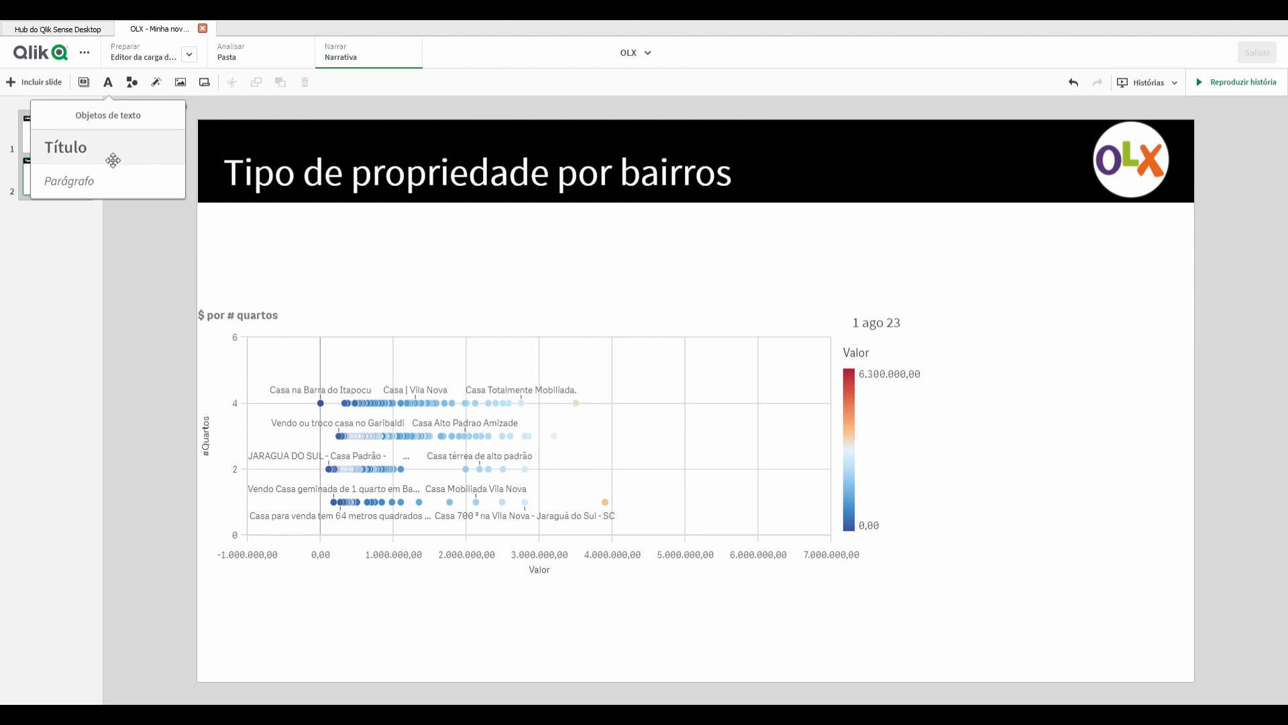
pyautogui.moveTo(109, 161)
pyautogui.mouseDown()
pyautogui.moveTo(722, 288)
pyautogui.moveTo(1087, 226)
pyautogui.moveTo(1145, 273)
pyautogui.moveTo(1129, 246)
pyautogui.mouseUp()
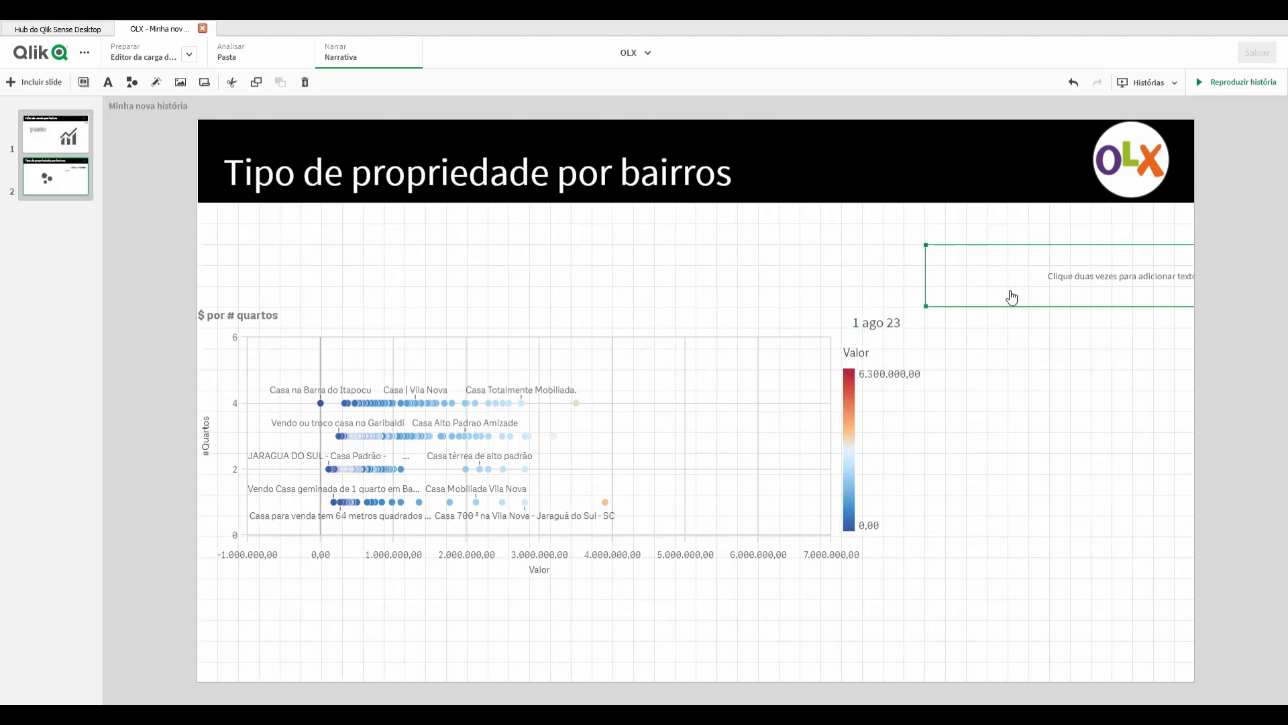
pyautogui.doubleClick(1059, 285)
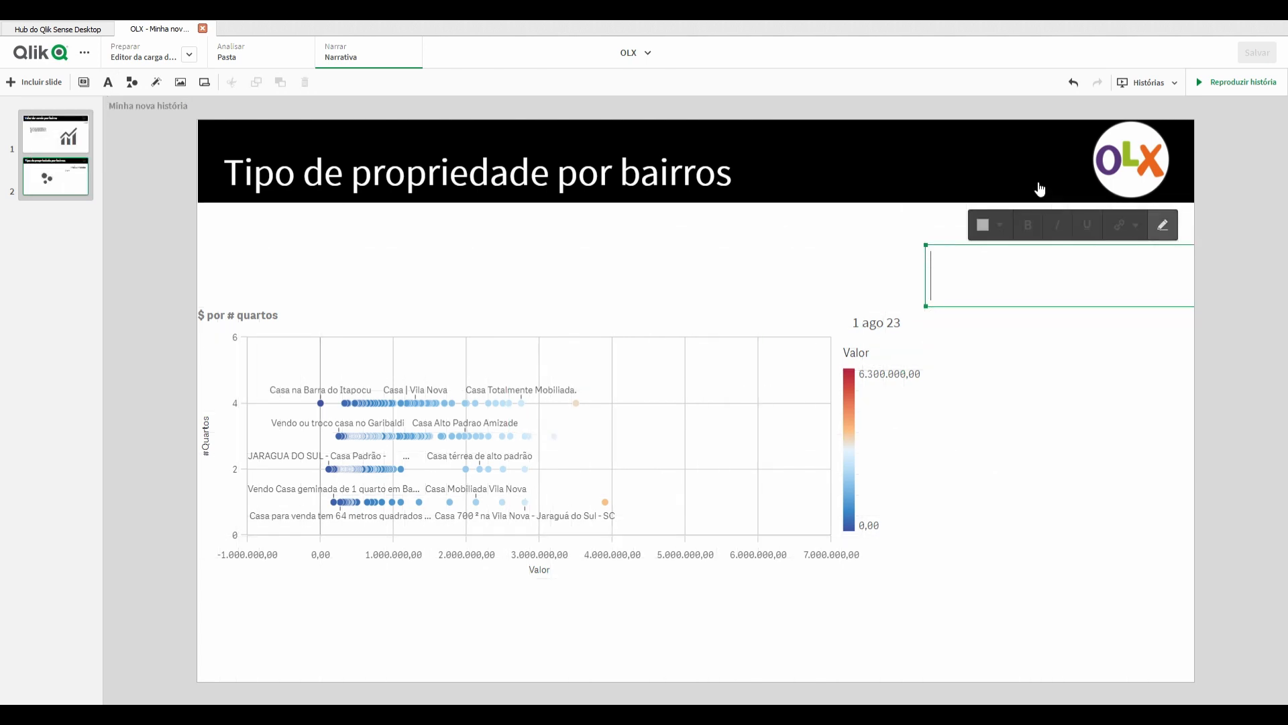
pyautogui.write('48%')
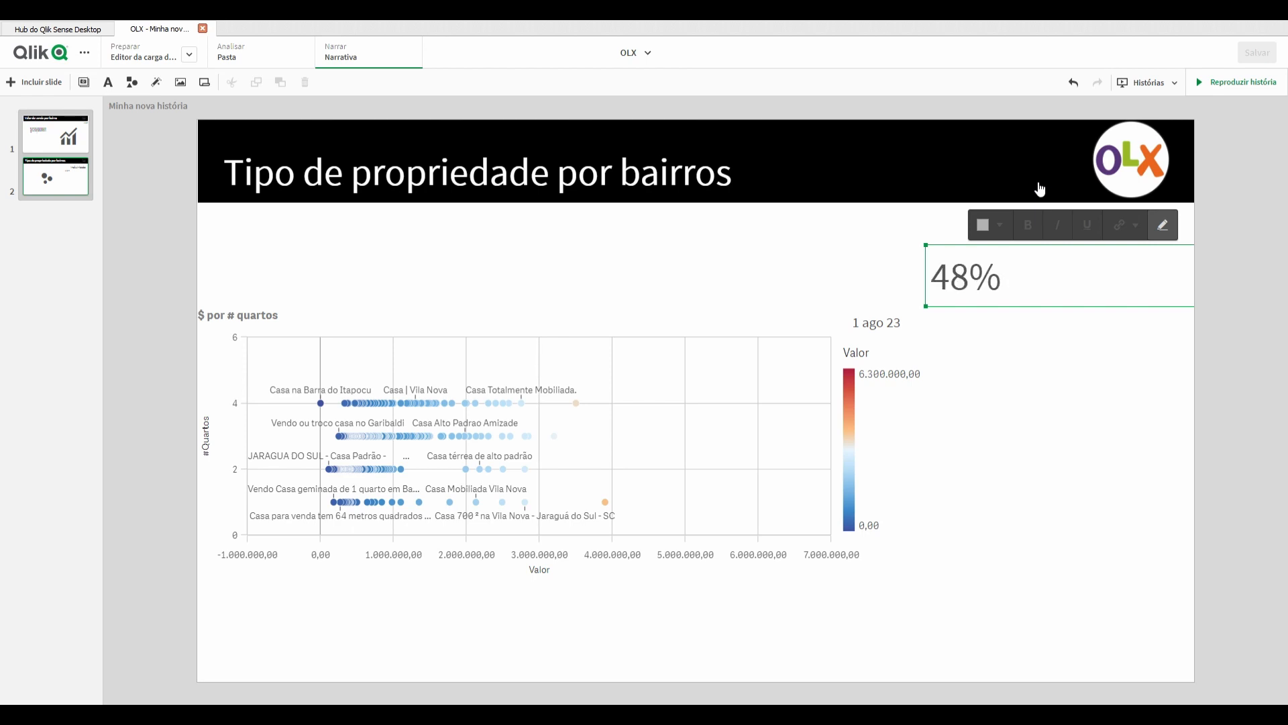
# - Make the '48%' title bold and dark green
pyautogui.hotkey('ctrl', 'a')
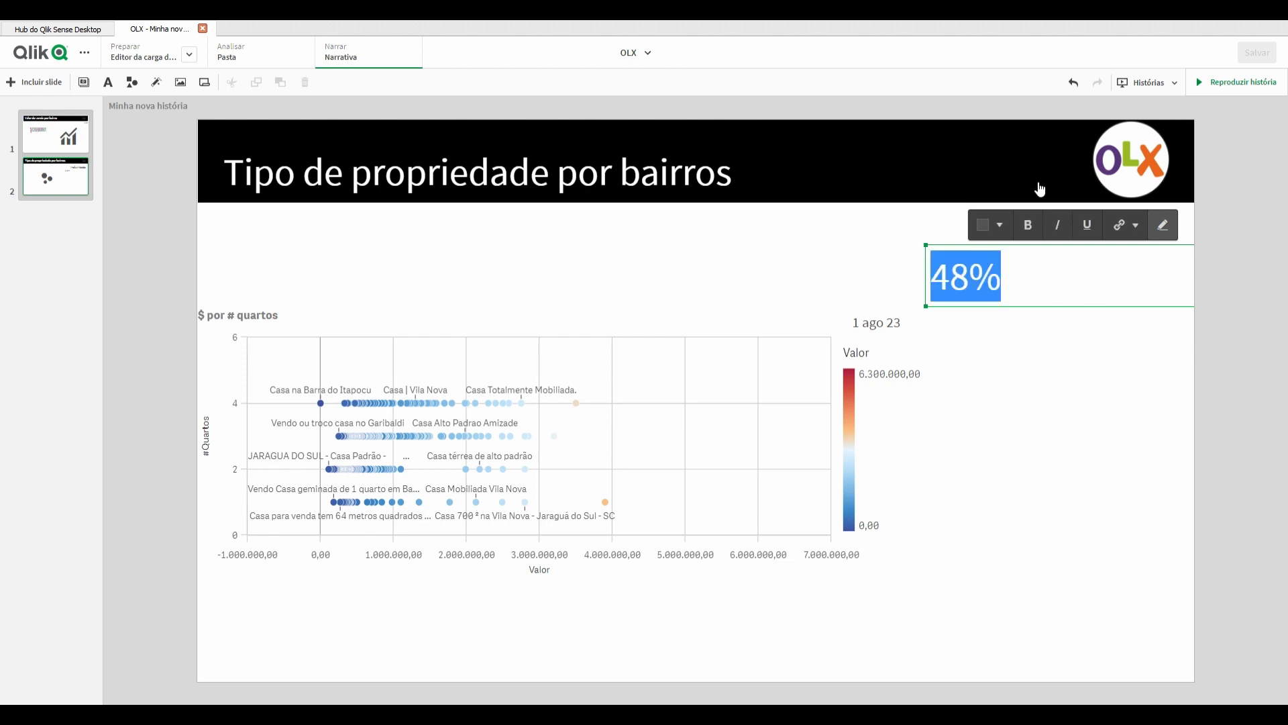
pyautogui.click(1008, 230)
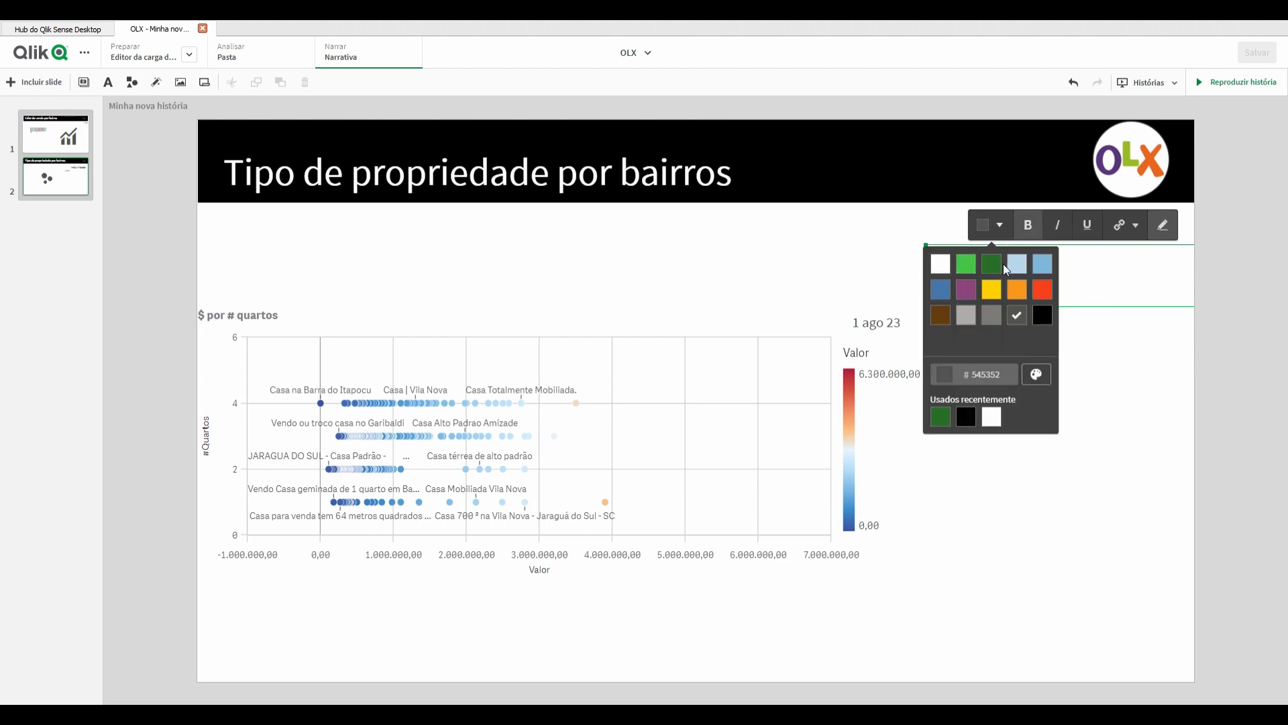
pyautogui.click(992, 265)
pyautogui.click(1117, 312)
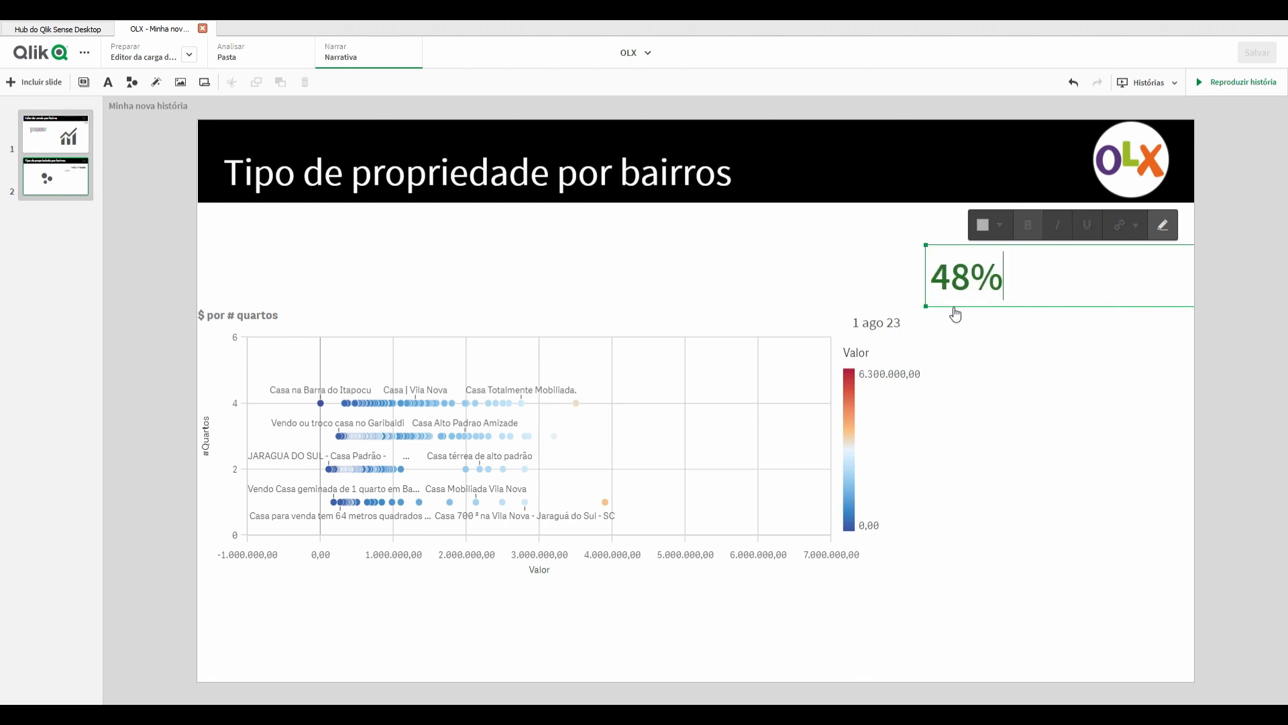
pyautogui.click(987, 331)
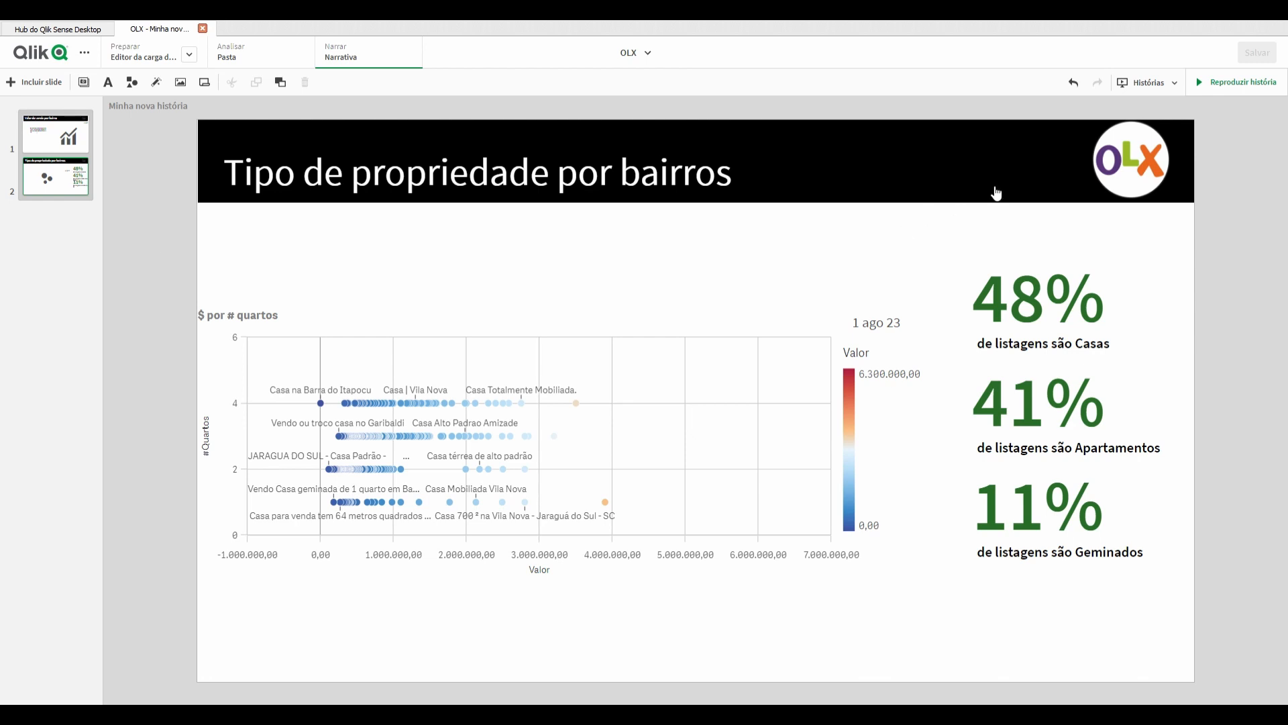
# - Check the app's list of stories and close it
pyautogui.click(1150, 82)
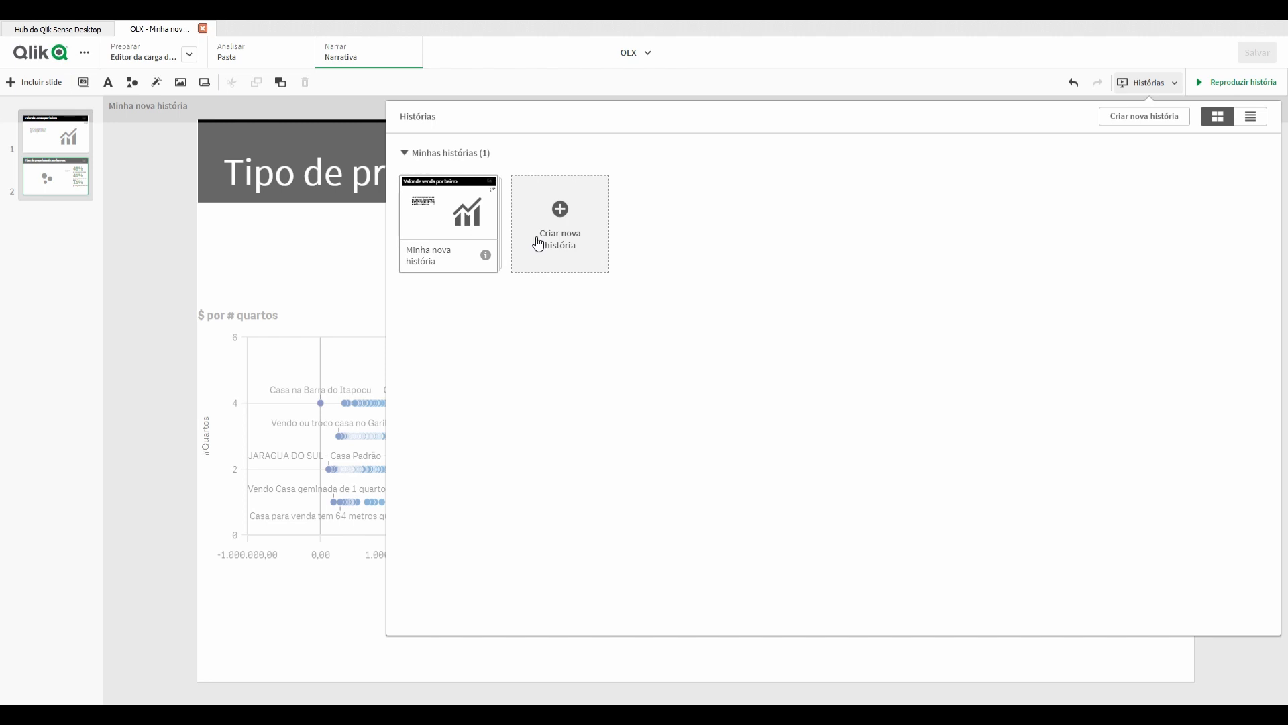
pyautogui.click(161, 205)
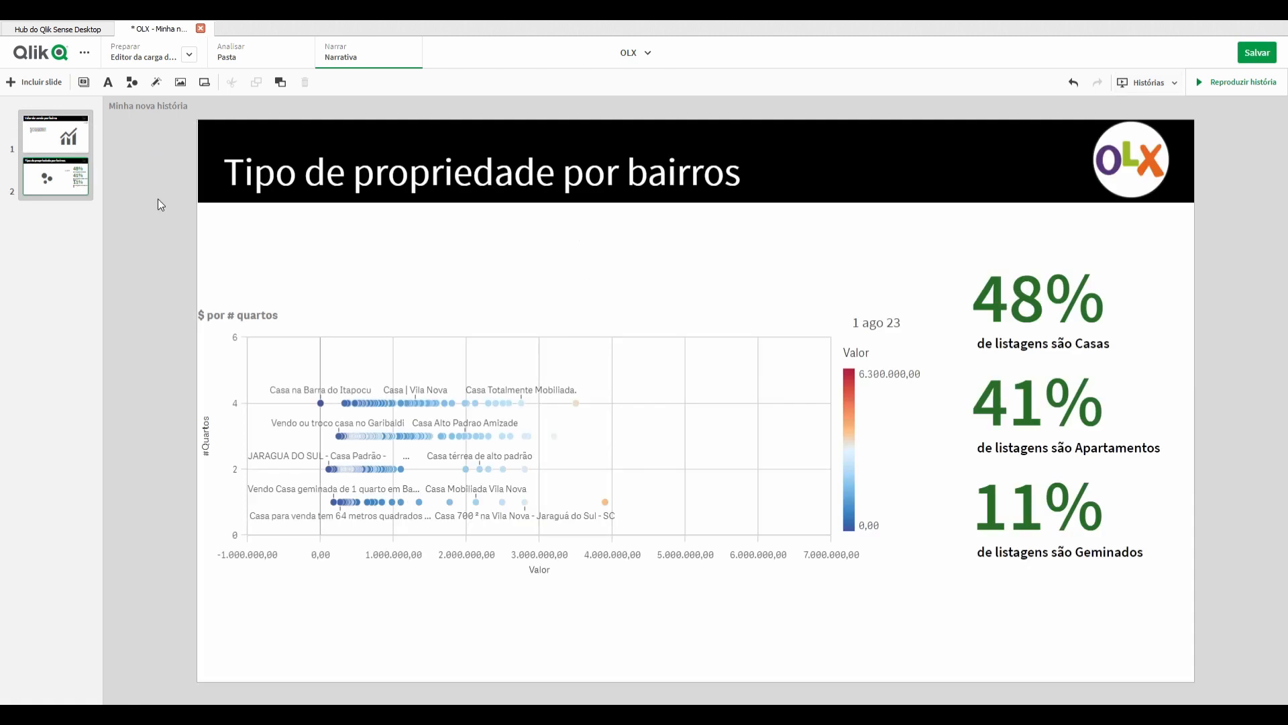
# - Insert the chart-filled 'Casas e apartamentos à venda' sheet as a live data slide and adjust its alignment
pyautogui.click(207, 86)
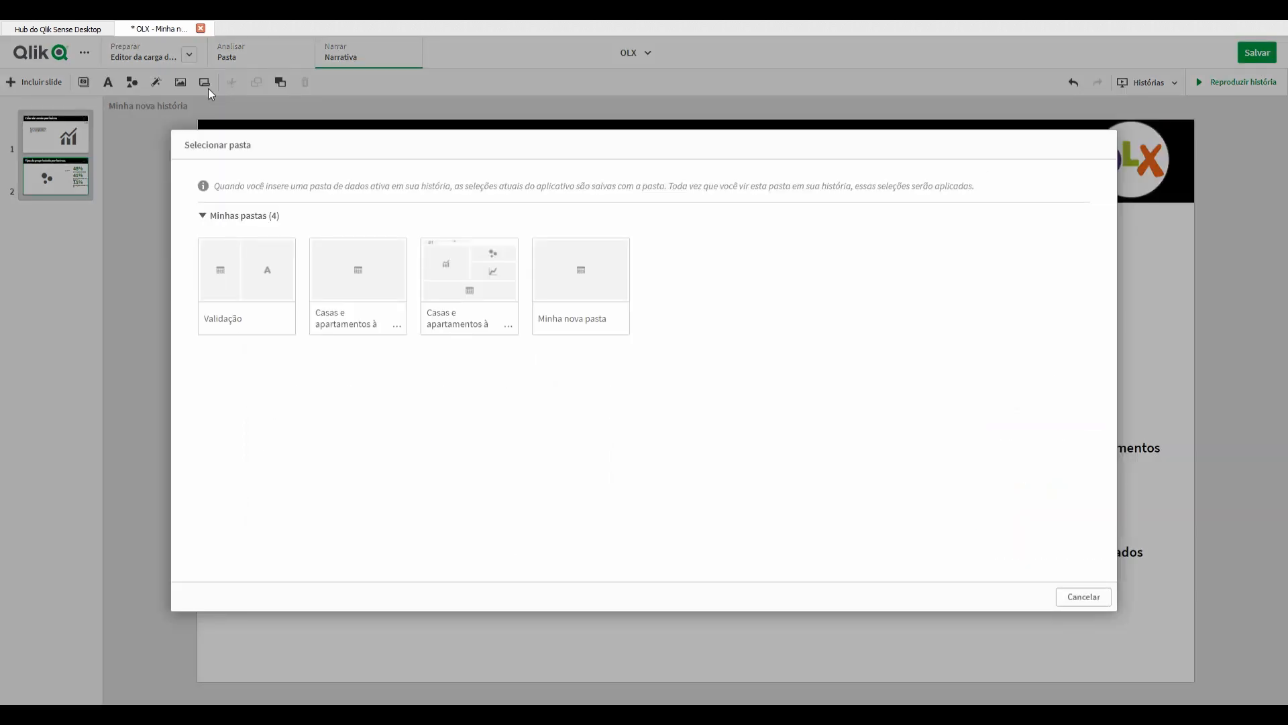
pyautogui.click(469, 280)
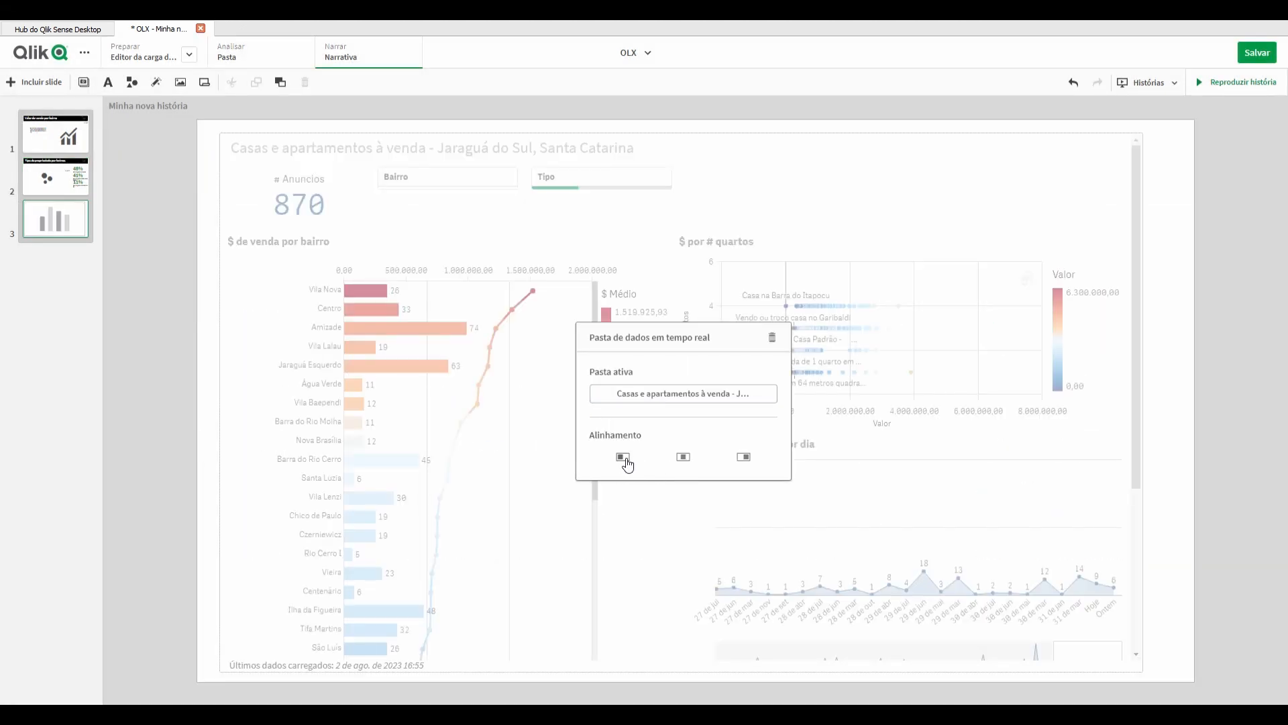
pyautogui.click(623, 459)
pyautogui.click(652, 453)
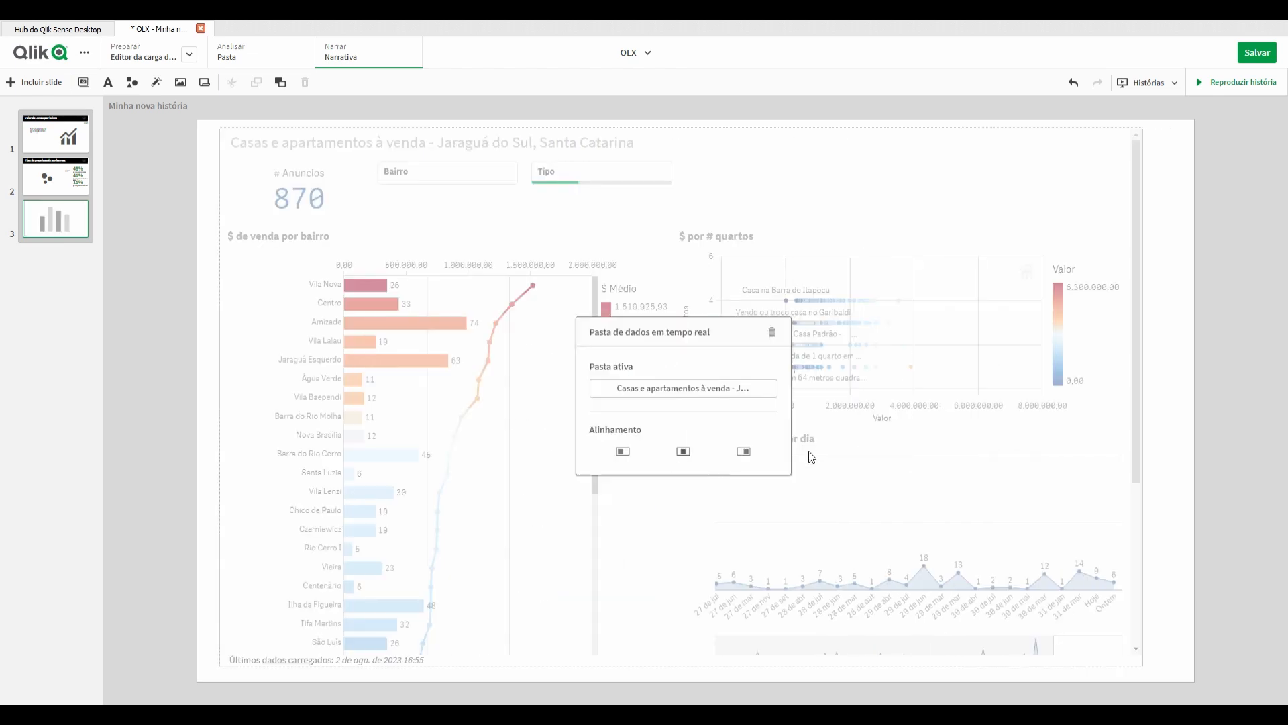
# - Play the story from the live data slide and filter its Tipo field to Apartamento
pyautogui.click(1273, 86)
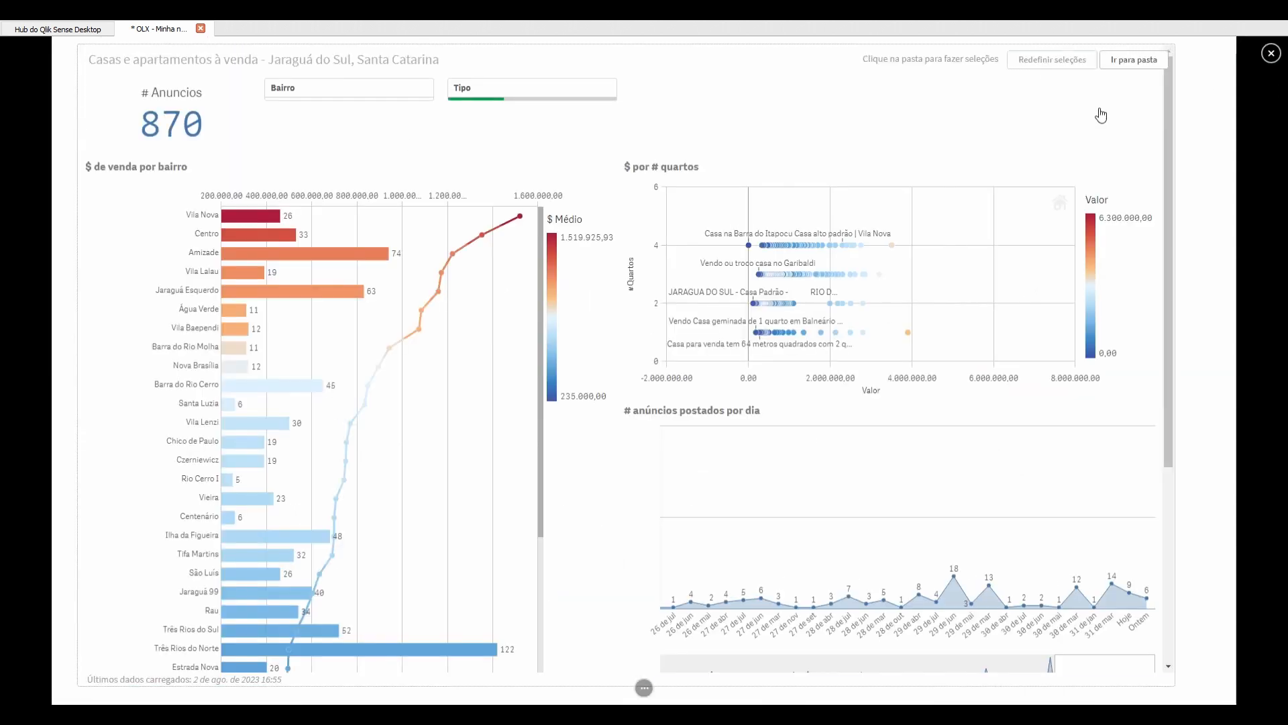
pyautogui.click(532, 94)
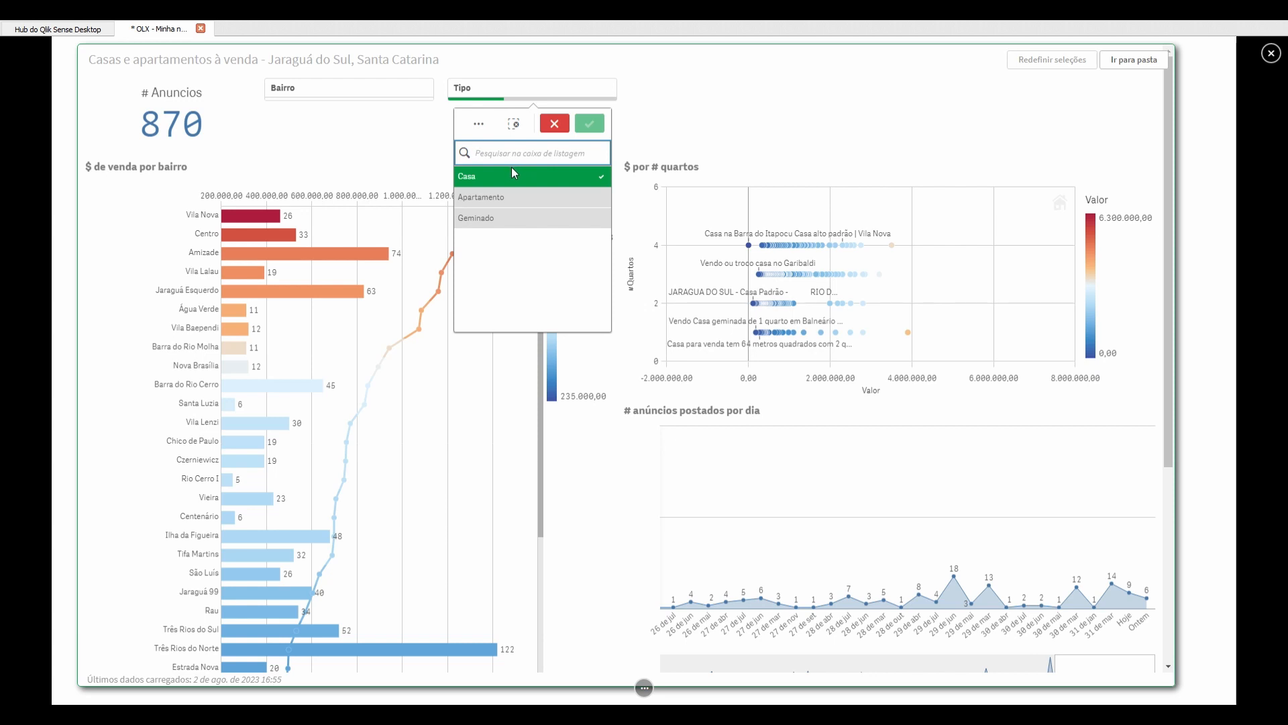
pyautogui.click(513, 196)
pyautogui.click(590, 123)
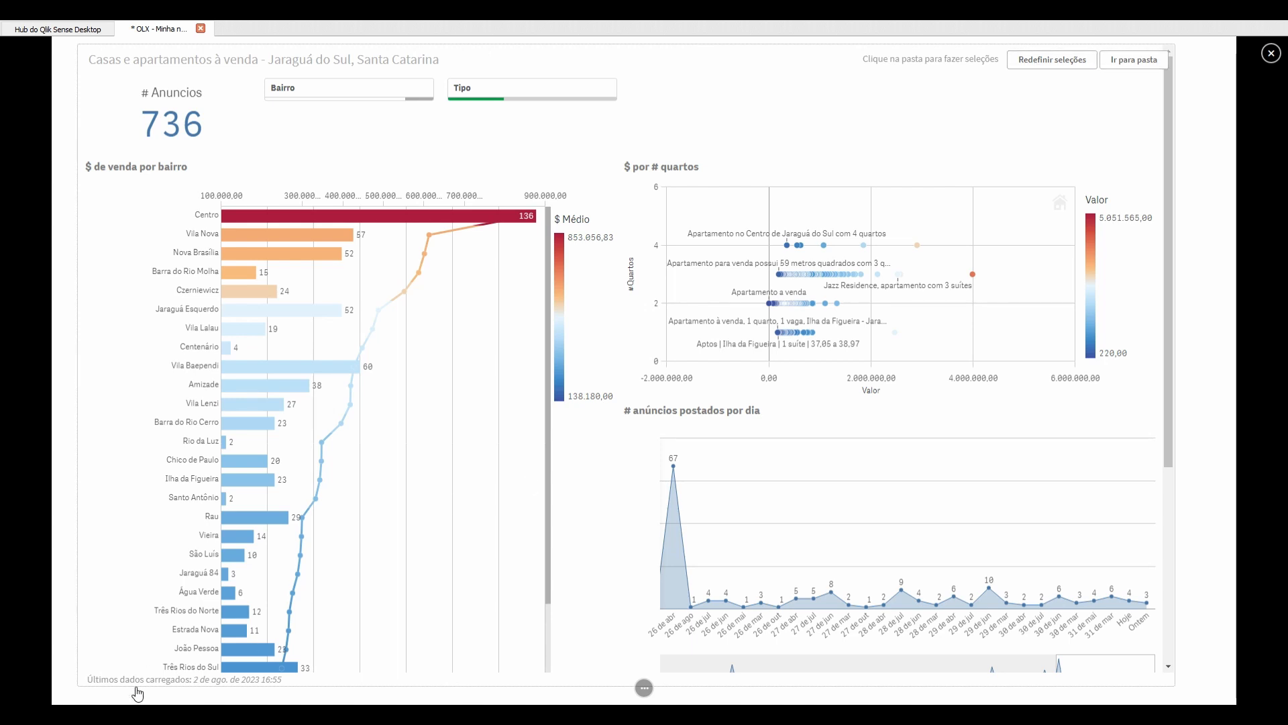
# - Go back through the presented slides to the first one, 'Valor de venda por bairro'
pyautogui.press('Left')
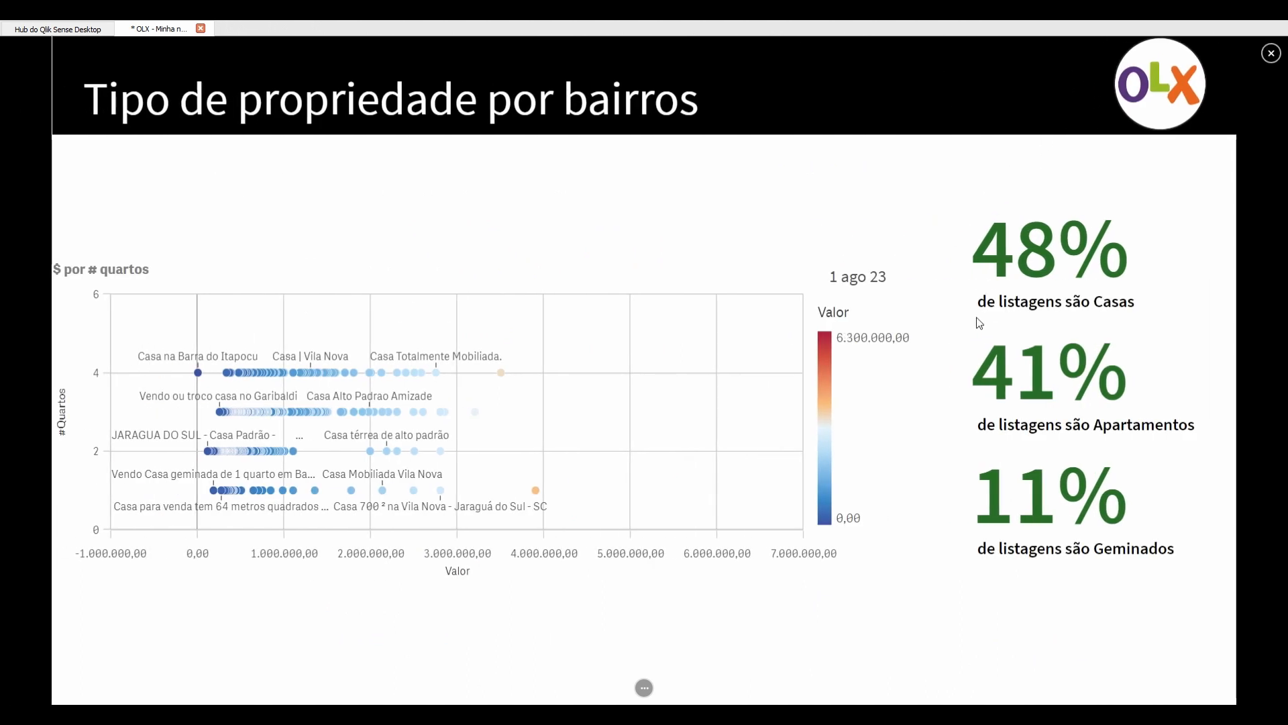
pyautogui.press('Left')
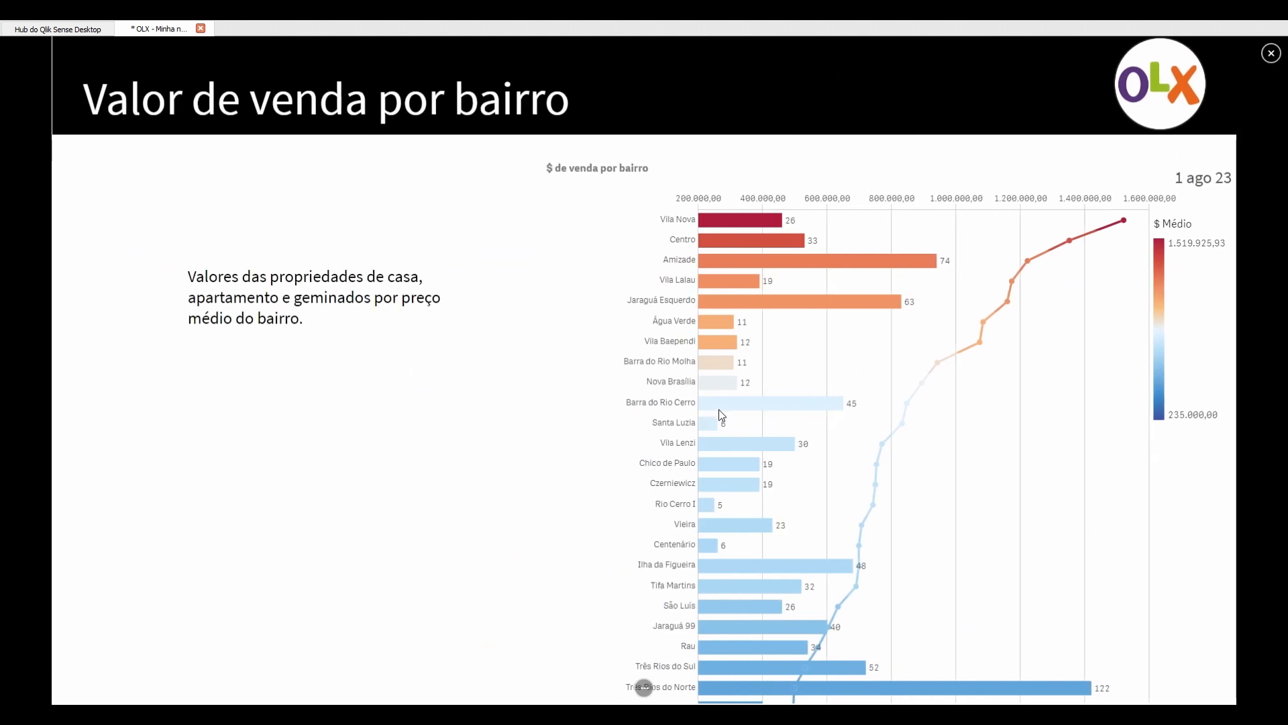